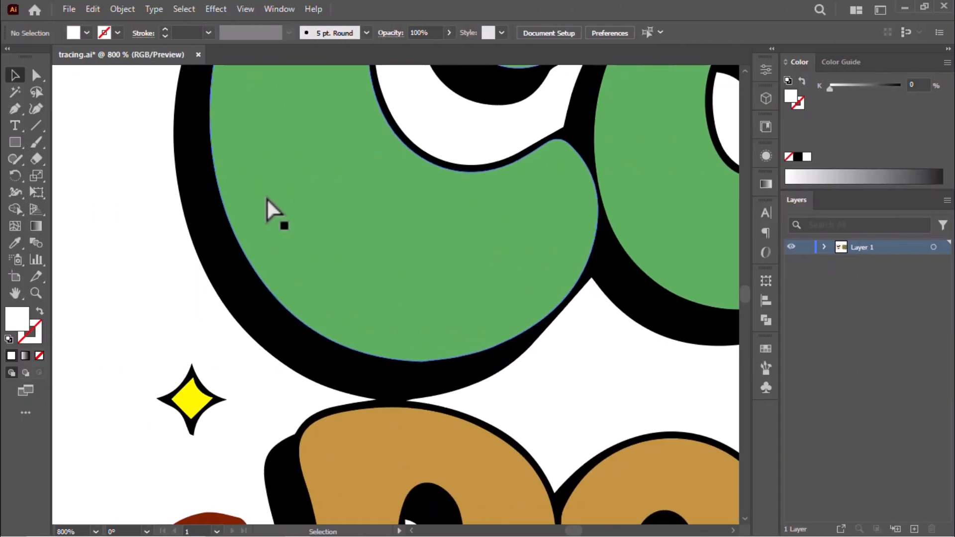
# Step: Remove the finished coloured vector copy and move the original lettering image towards the middle of the artboard
pyautogui.scroll(-3, 266, 198)
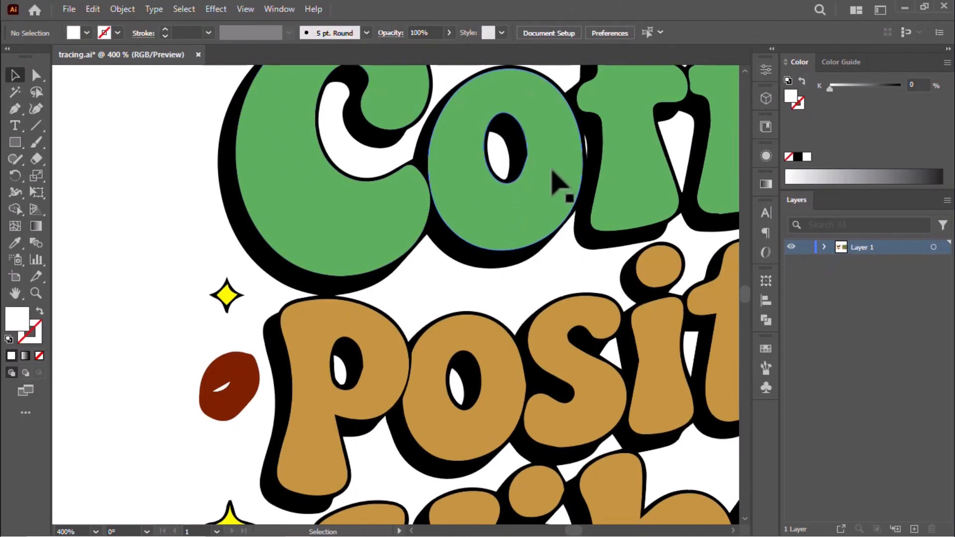
pyautogui.scroll(-4, 560, 184)
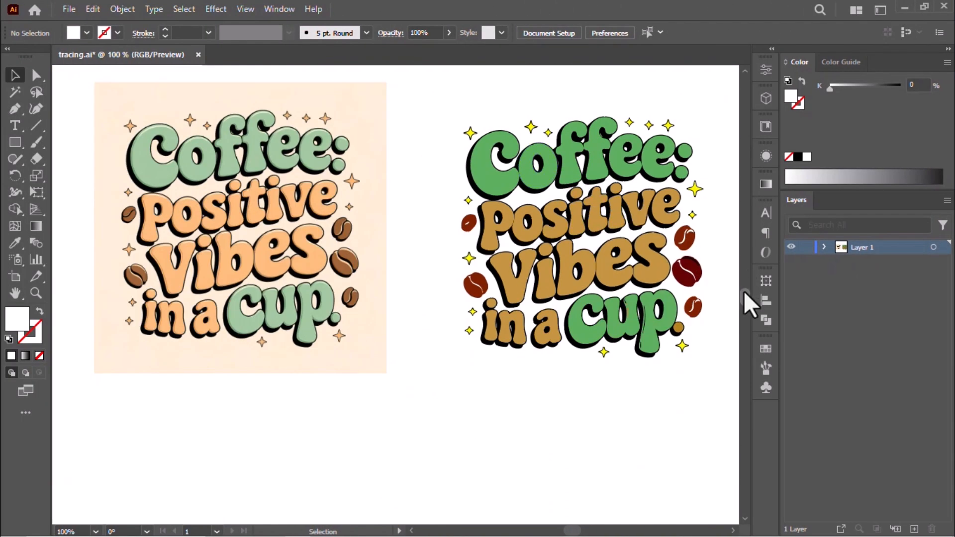
pyautogui.moveTo(743, 292); pyautogui.dragTo(745, 288)
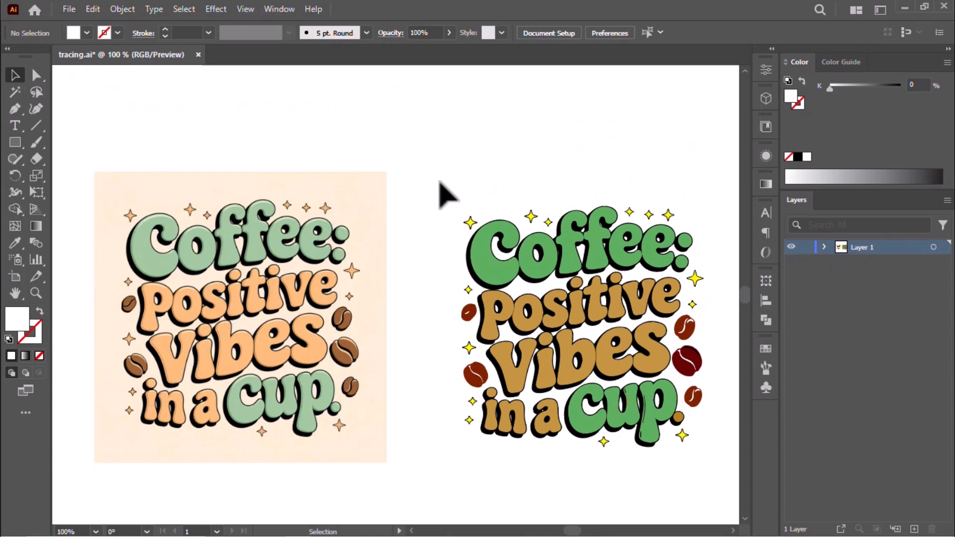
pyautogui.moveTo(443, 180); pyautogui.dragTo(697, 455)
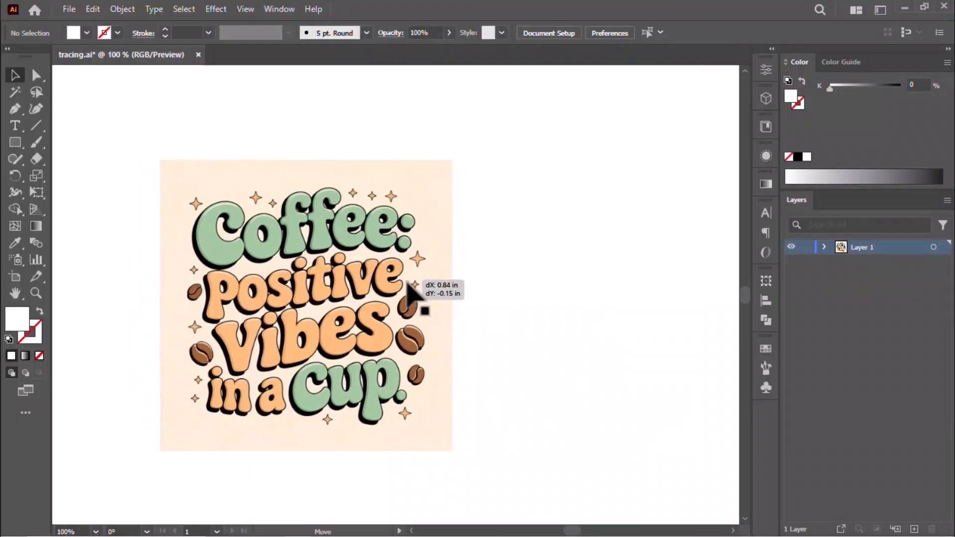
pyautogui.moveTo(407, 282); pyautogui.dragTo(456, 290)
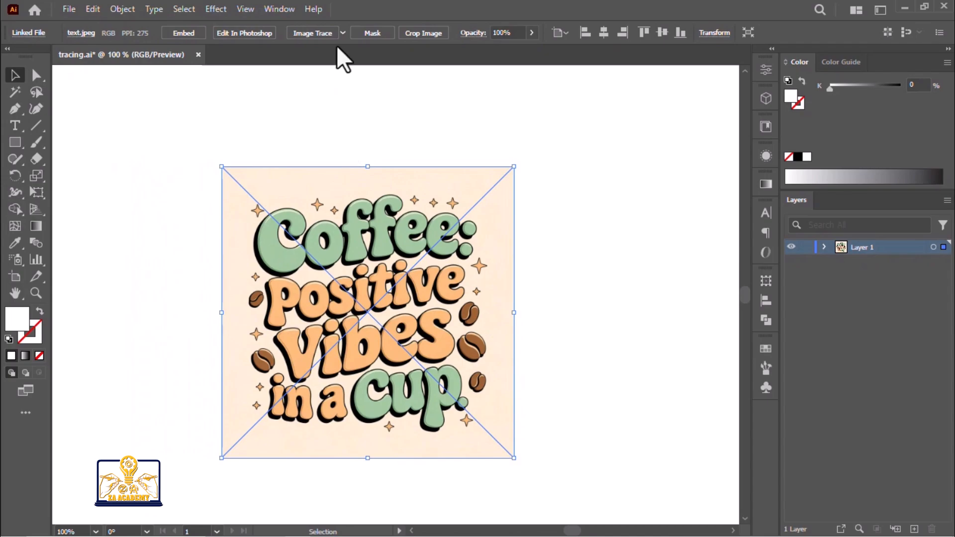
# Step: Trace the coffee lettering image with the 3 Colors Image Trace preset
pyautogui.click(342, 33)
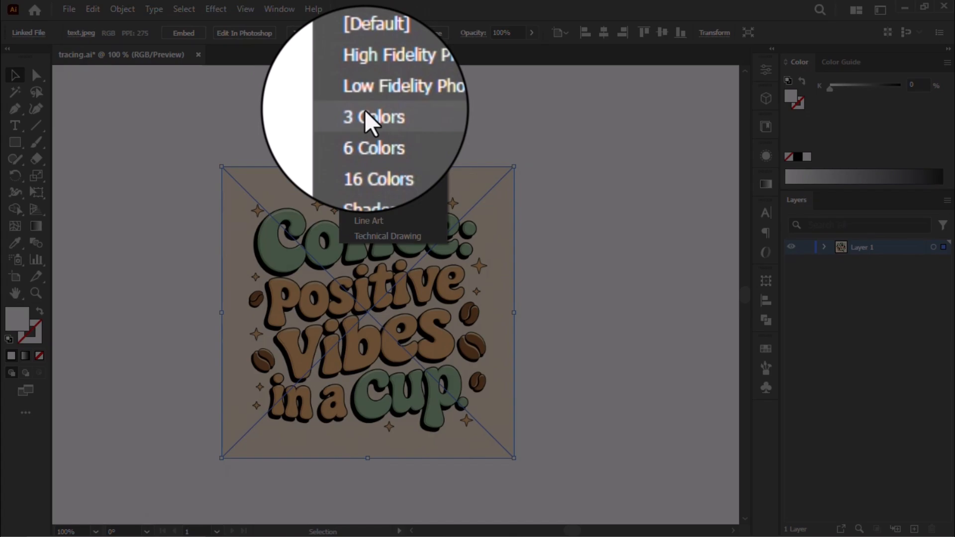
pyautogui.click(365, 113)
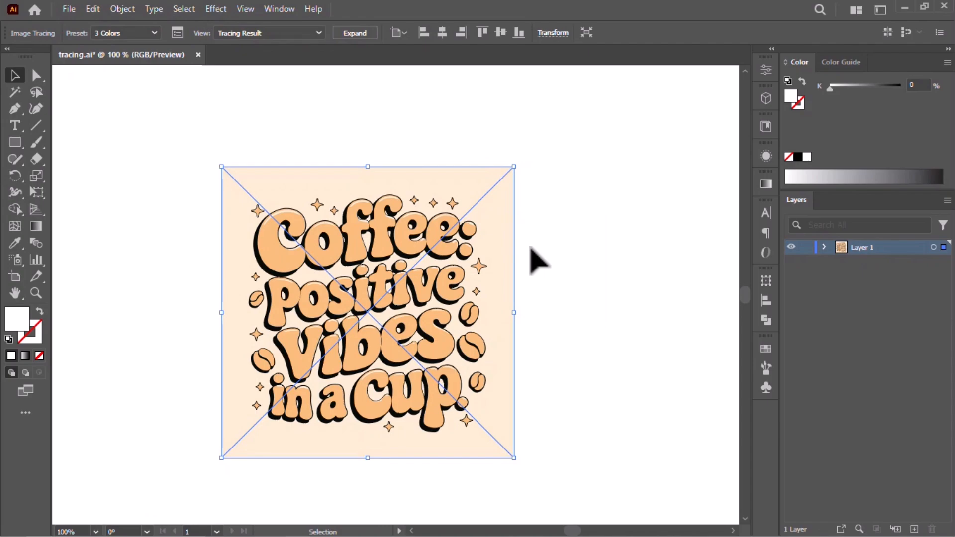
pyautogui.click(537, 258)
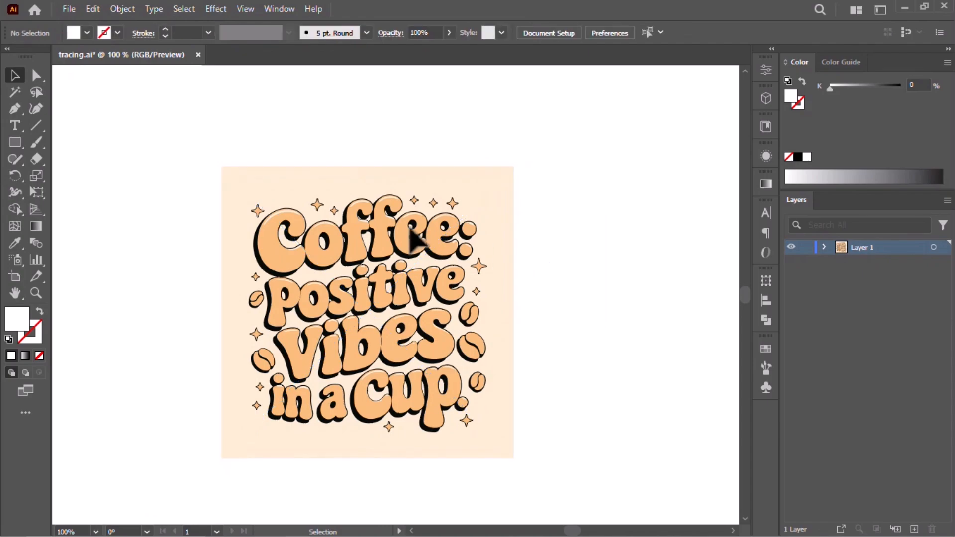
# Step: Examine the tracing result up close, checking the letter outlines, counters and highlights
pyautogui.scroll(2, 299, 229)
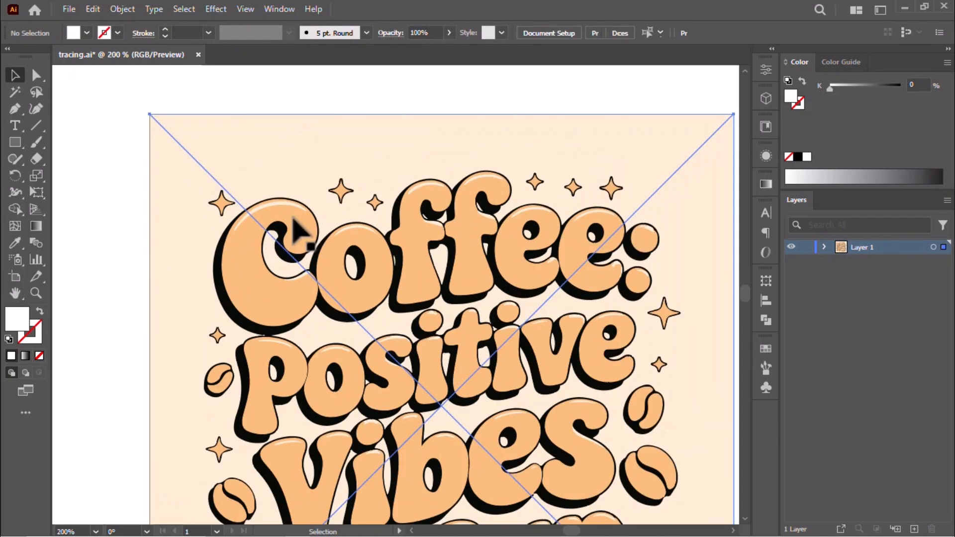
pyautogui.click(297, 228)
pyautogui.scroll(-3, 298, 232)
pyautogui.scroll(5, 295, 224)
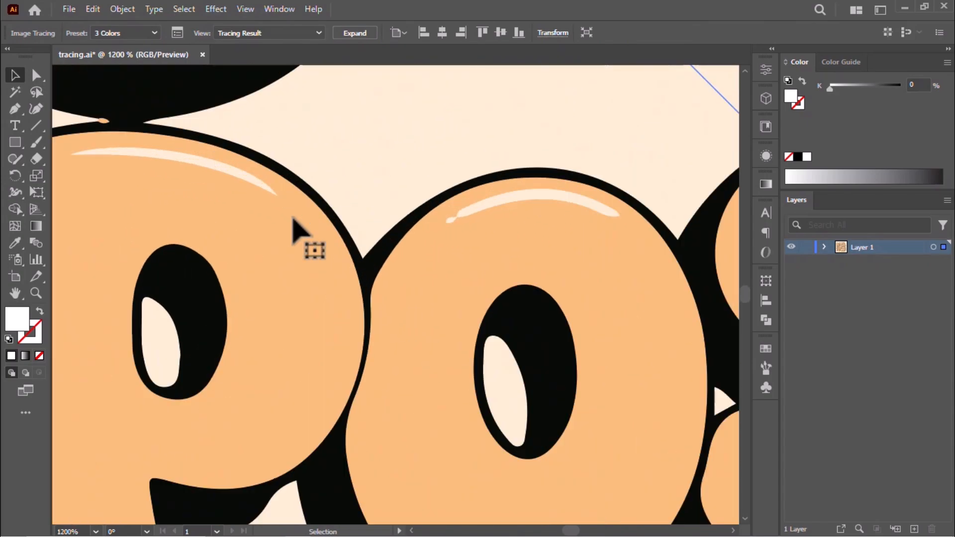
pyautogui.scroll(-6, 294, 224)
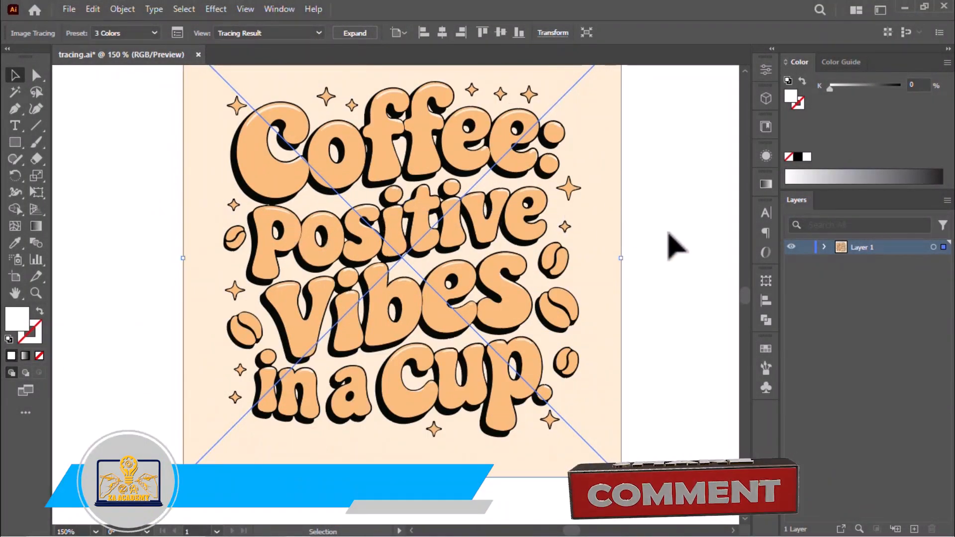
pyautogui.click(676, 246)
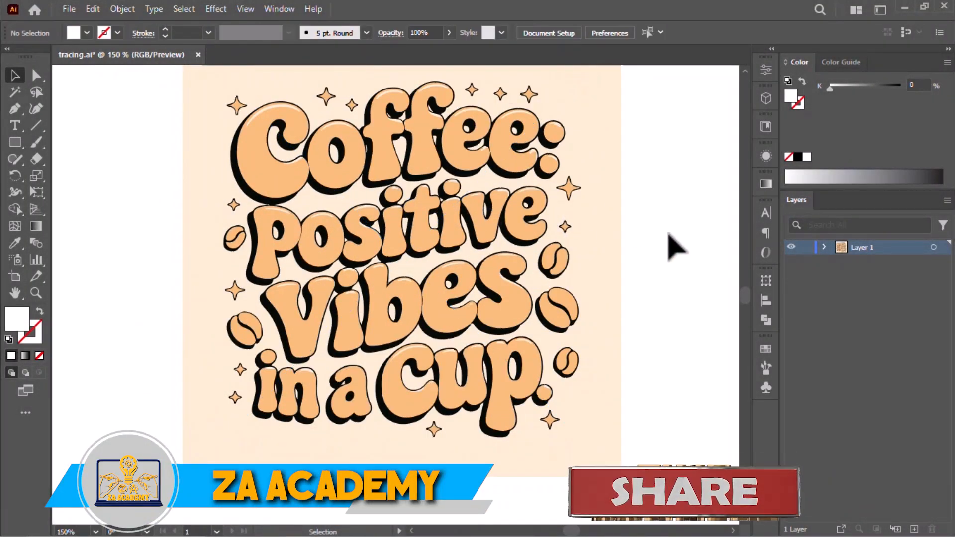
pyautogui.scroll(-1, 677, 246)
# Step: Reposition the traced image on the artboard, expand the tracing and ungroup it into separate shapes
pyautogui.click(632, 187)
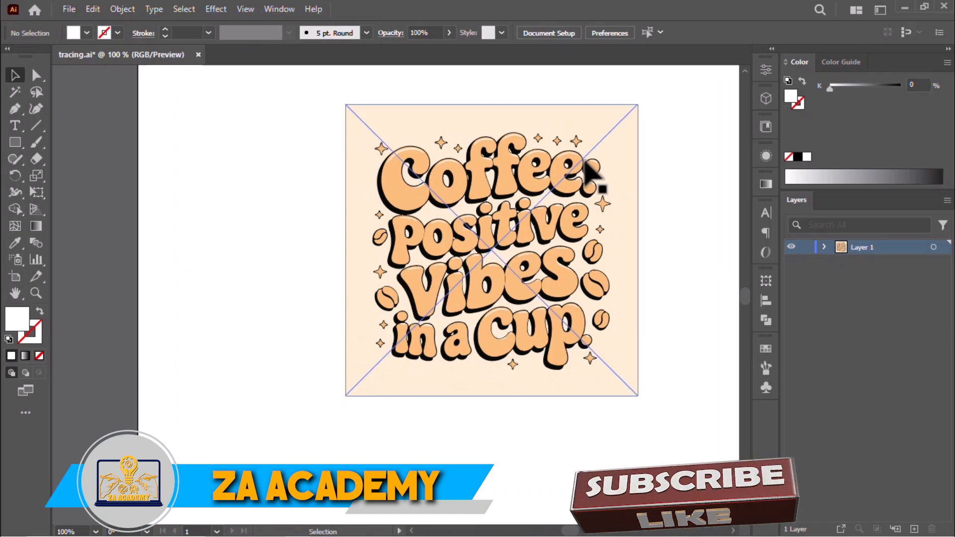
pyautogui.moveTo(632, 187)
pyautogui.mouseDown()
pyautogui.moveTo(423, 160)
pyautogui.moveTo(343, 180)
pyautogui.moveTo(573, 204)
pyautogui.moveTo(565, 219)
pyautogui.mouseUp()
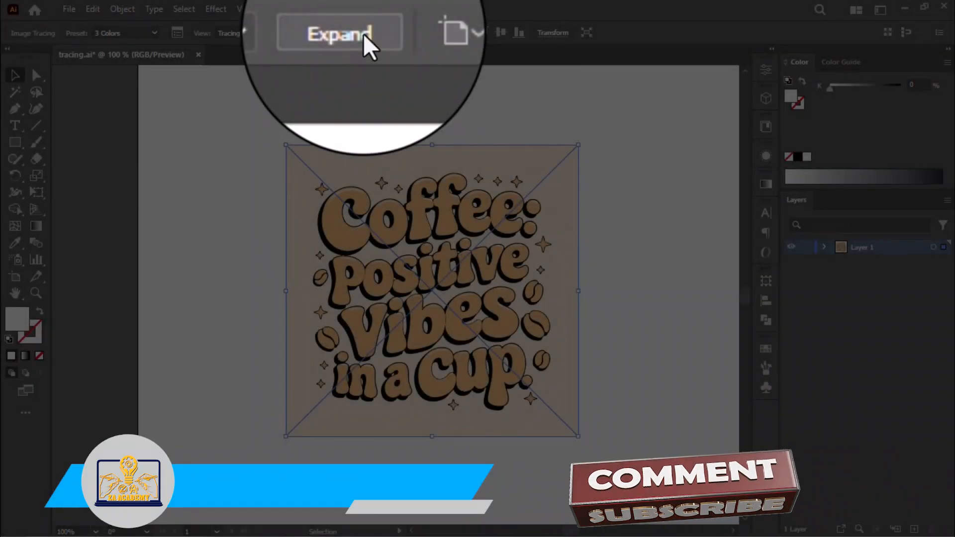
pyautogui.click(363, 34)
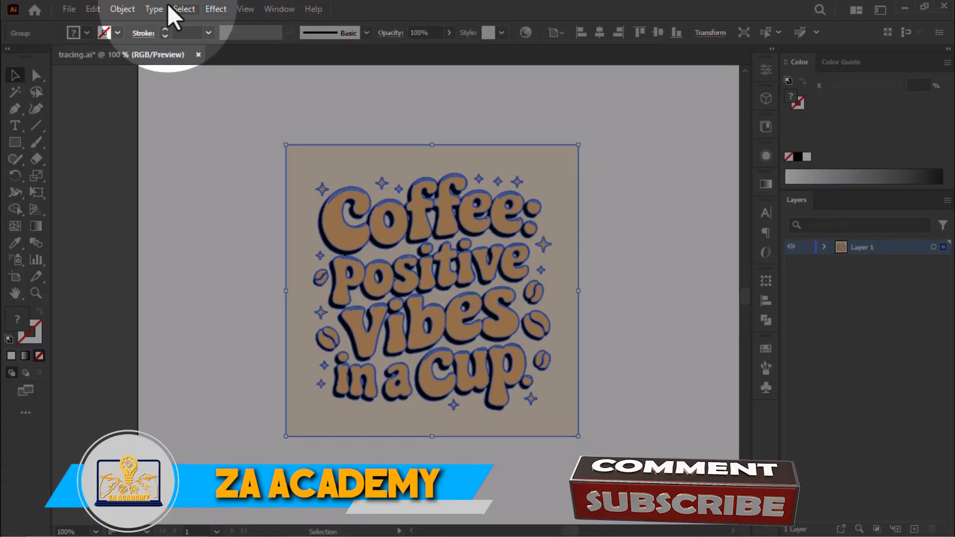
pyautogui.click(116, 9)
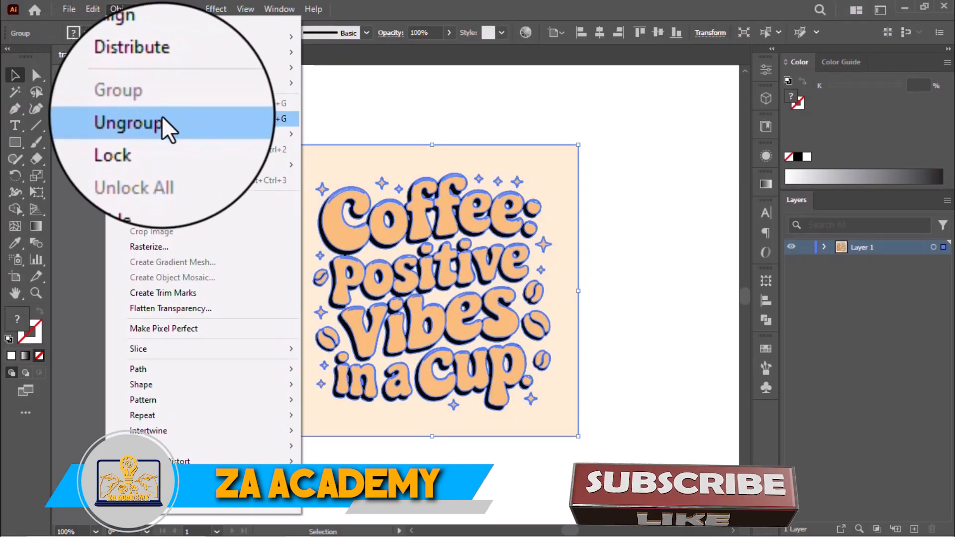
pyautogui.click(162, 119)
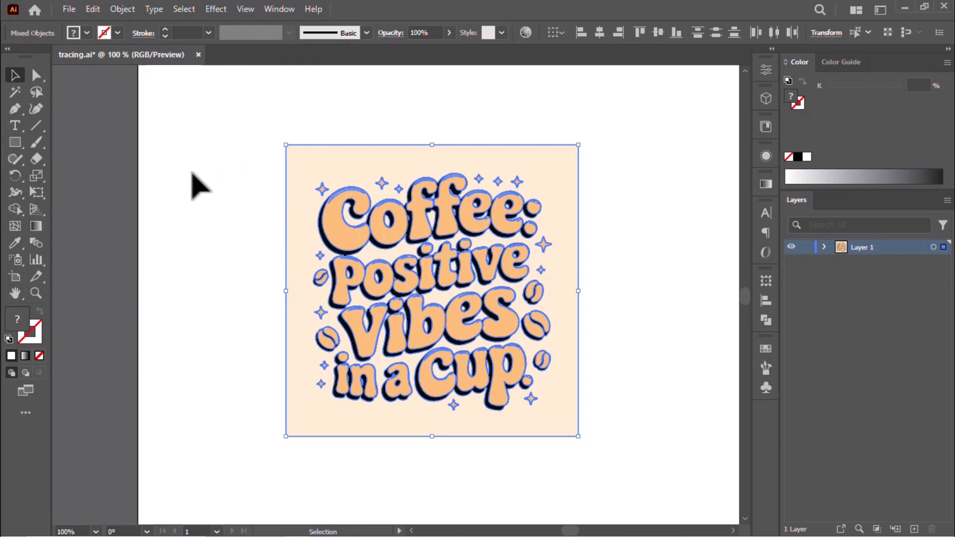
pyautogui.click(192, 174)
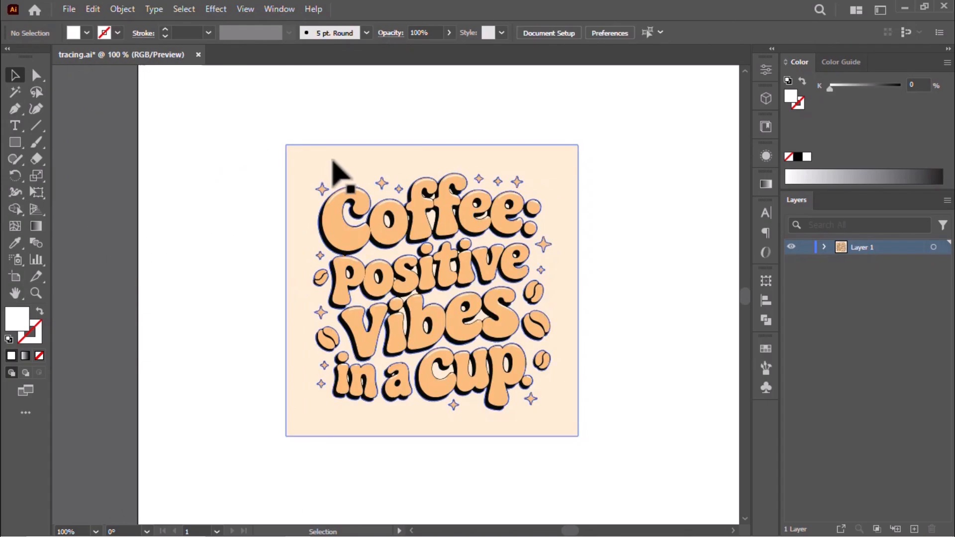
pyautogui.moveTo(321, 165); pyautogui.dragTo(262, 160)
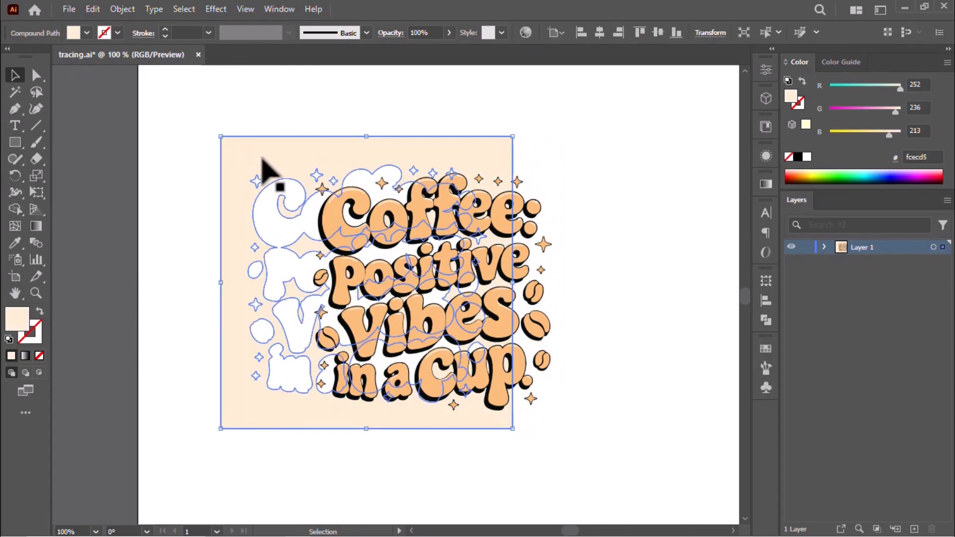
pyautogui.hotkey('ctrl', 'z')
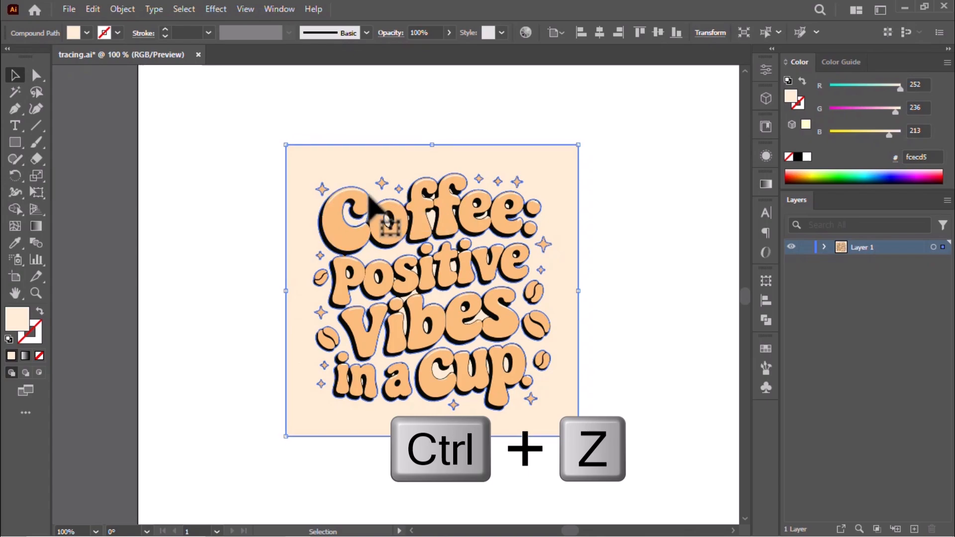
pyautogui.moveTo(386, 217); pyautogui.dragTo(215, 188)
pyautogui.hotkey('ctrl', 'z')
# Step: Select the whole expanded artwork and move it off the artboard onto the grey canvas beside it
pyautogui.moveTo(240, 144); pyautogui.dragTo(614, 438)
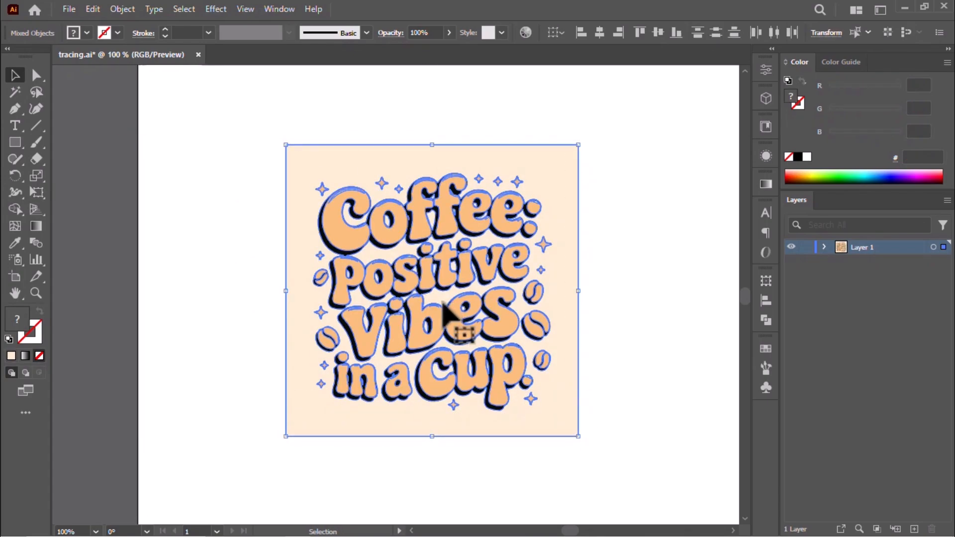
pyautogui.moveTo(447, 303); pyautogui.dragTo(88, 235)
pyautogui.scroll(-2, 159, 247)
pyautogui.moveTo(573, 532); pyautogui.dragTo(562, 532)
pyautogui.moveTo(488, 269); pyautogui.dragTo(475, 270)
pyautogui.scroll(1, 469, 236)
pyautogui.scroll(2, 475, 249)
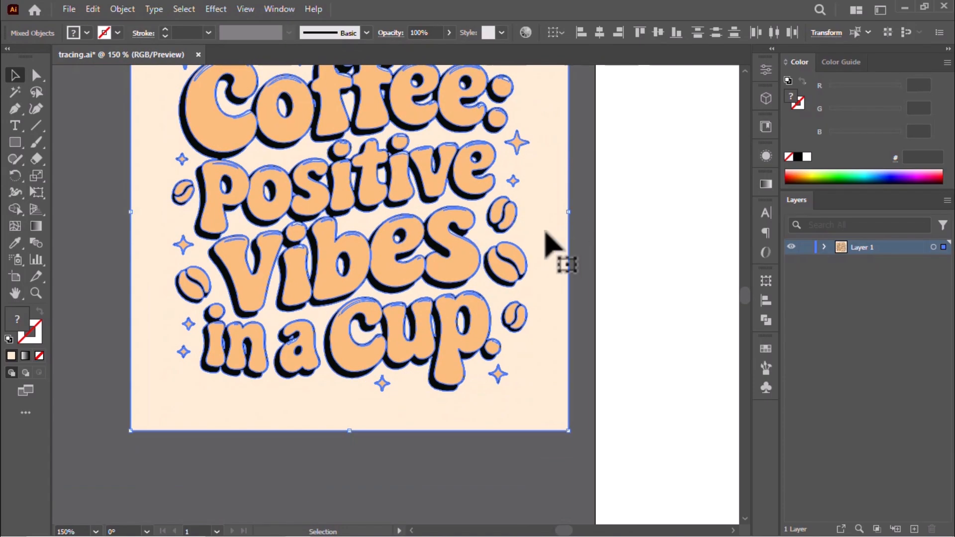
pyautogui.moveTo(550, 245); pyautogui.dragTo(544, 319)
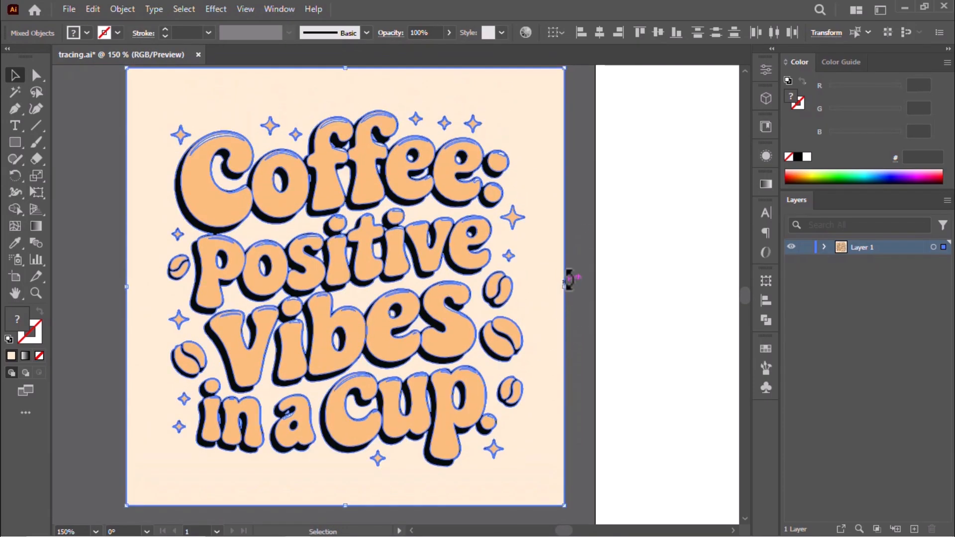
# Step: Select the cream background colour with the Magic Wand and delete all of its areas from the artwork
pyautogui.click(580, 249)
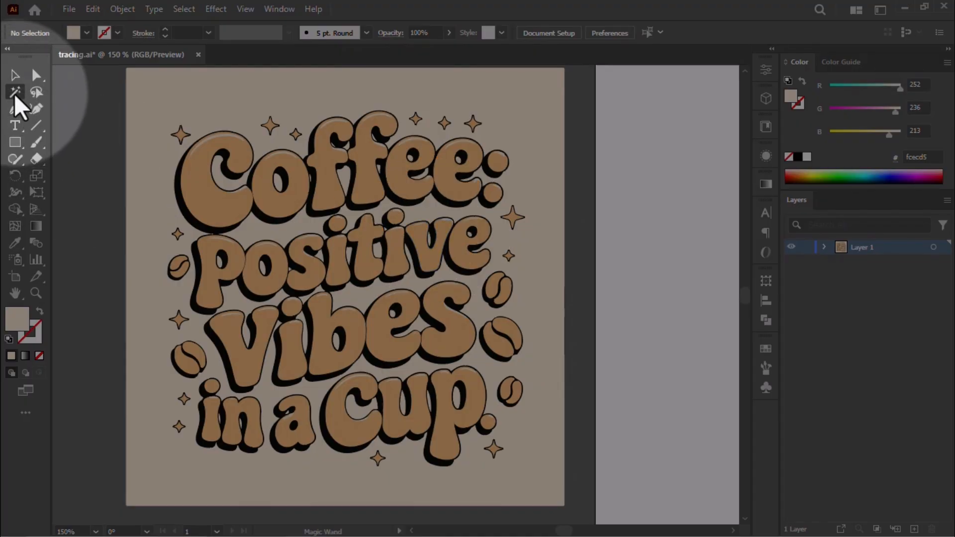
pyautogui.click(179, 102)
pyautogui.press('BackSpace')
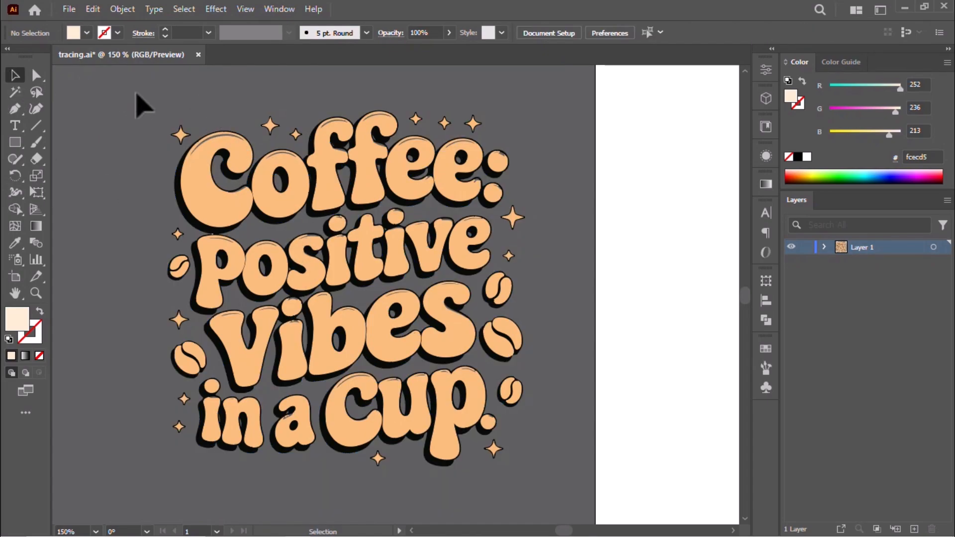
# Step: Select the remaining lettering, beans and stars and move them together back onto the white artboard
pyautogui.moveTo(494, 466); pyautogui.dragTo(545, 473)
pyautogui.moveTo(393, 342); pyautogui.dragTo(722, 350)
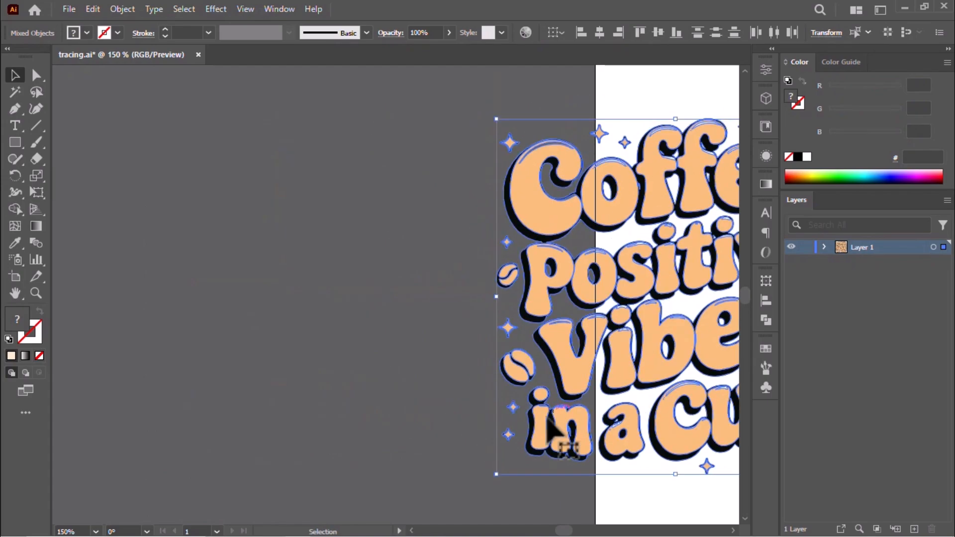
pyautogui.moveTo(562, 531); pyautogui.dragTo(567, 531)
pyautogui.moveTo(241, 330); pyautogui.dragTo(450, 321)
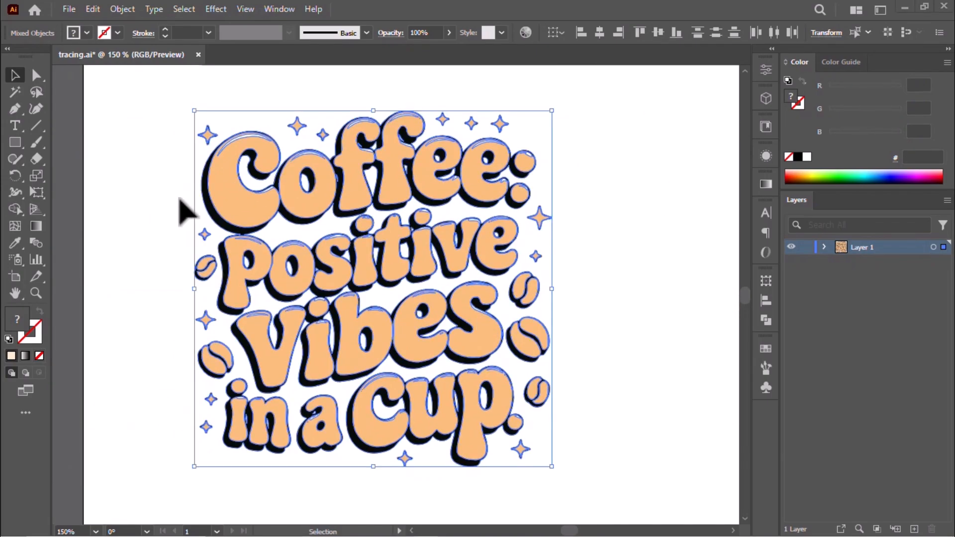
pyautogui.click(130, 204)
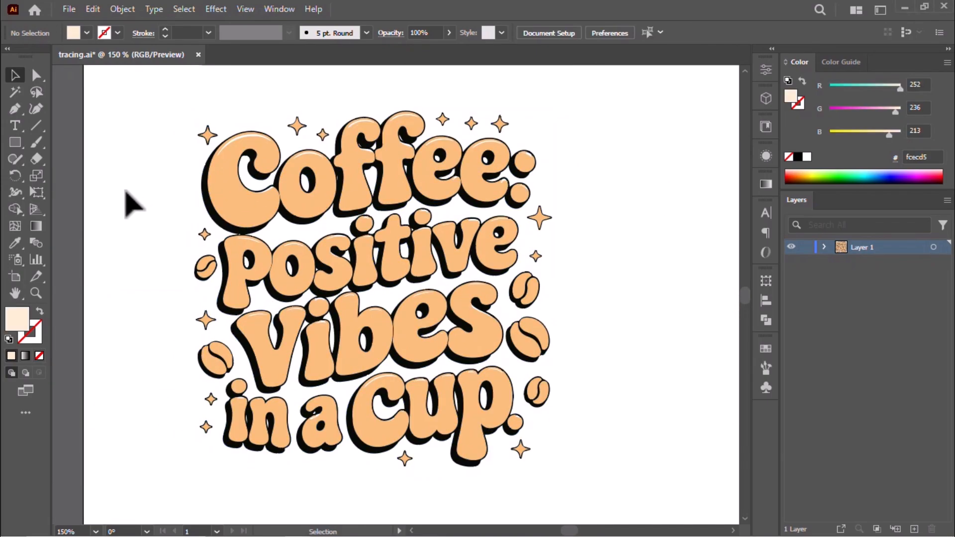
# Step: Select the orange face shapes of "Coffee:" and "Cup.", including their dots, and group them
pyautogui.click(239, 197)
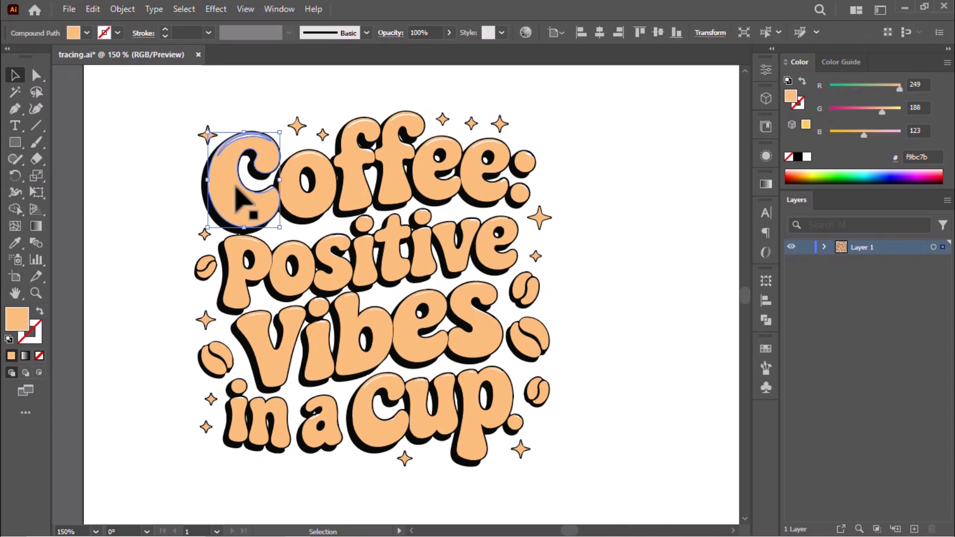
pyautogui.keyDown('shift'); pyautogui.click(326, 188); pyautogui.keyUp('shift')
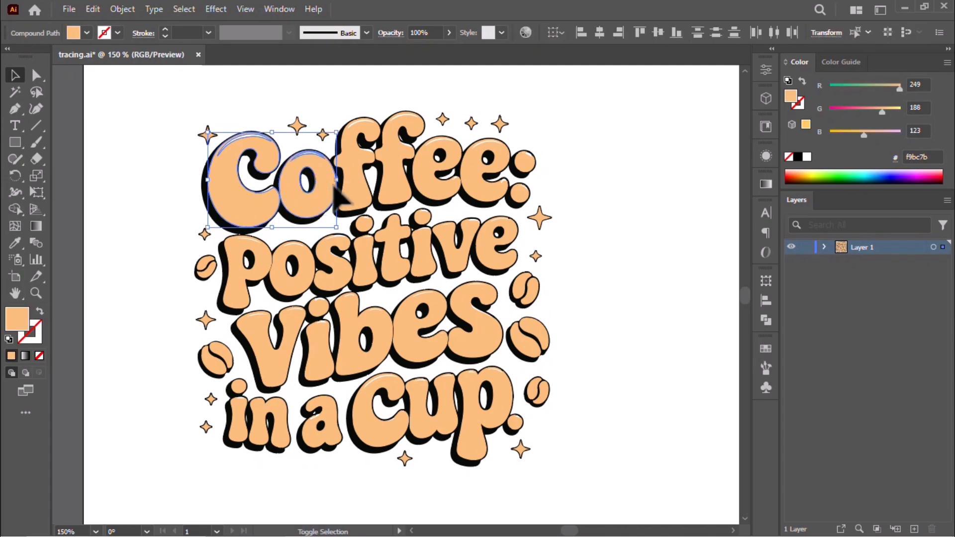
pyautogui.keyDown('shift'); pyautogui.click(361, 184); pyautogui.keyUp('shift')
pyautogui.keyDown('shift'); pyautogui.click(399, 183); pyautogui.keyUp('shift')
pyautogui.keyDown('shift'); pyautogui.click(445, 181); pyautogui.keyUp('shift')
pyautogui.keyDown('shift'); pyautogui.click(490, 171); pyautogui.keyUp('shift')
pyautogui.keyDown('shift'); pyautogui.click(522, 197); pyautogui.keyUp('shift')
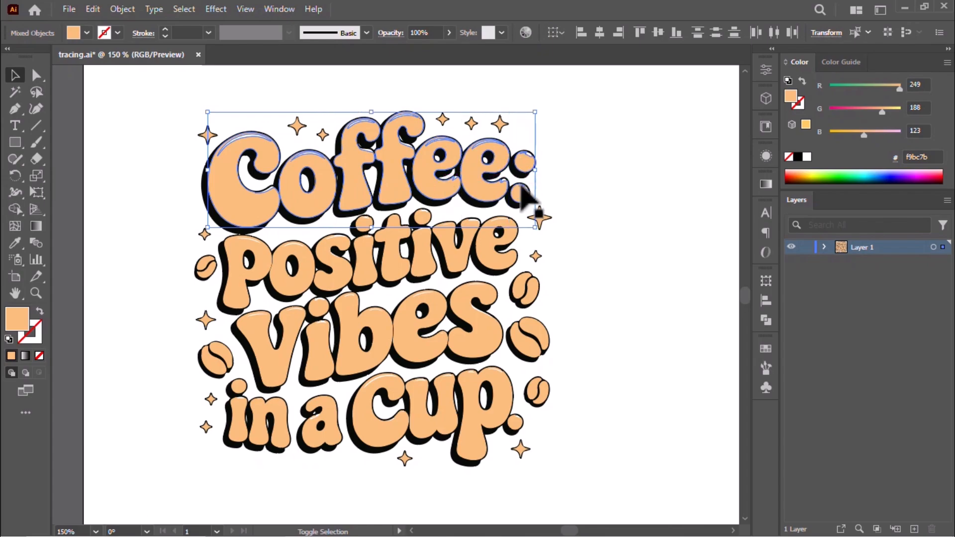
pyautogui.keyDown('shift'); pyautogui.click(384, 390); pyautogui.keyUp('shift')
pyautogui.rightClick(386, 385)
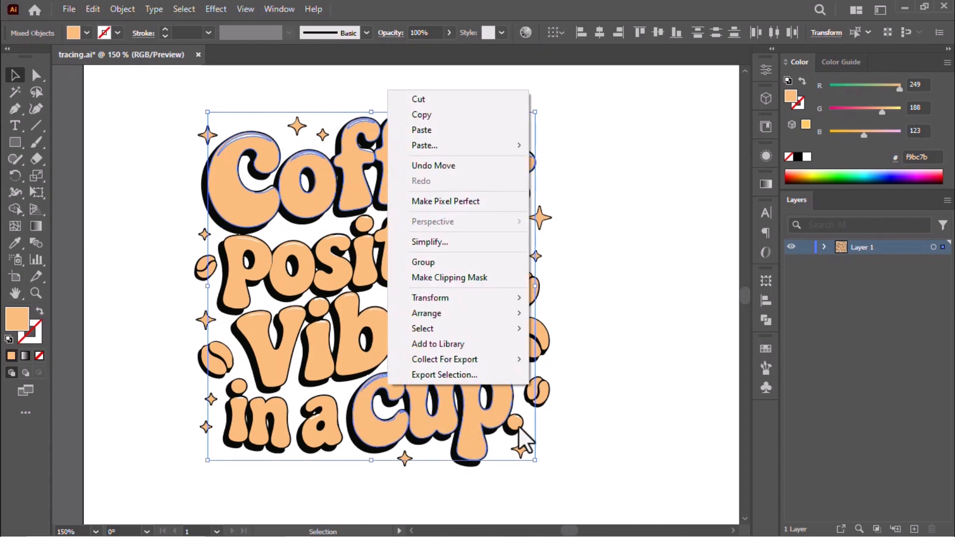
pyautogui.keyDown('shift'); pyautogui.click(516, 426); pyautogui.keyUp('shift')
pyautogui.rightClick(498, 397)
pyautogui.click(535, 272)
# Step: Fill the grouped "Coffee:" and "Cup." letters with green #64b753
pyautogui.doubleClick(22, 314)
pyautogui.click(700, 300)
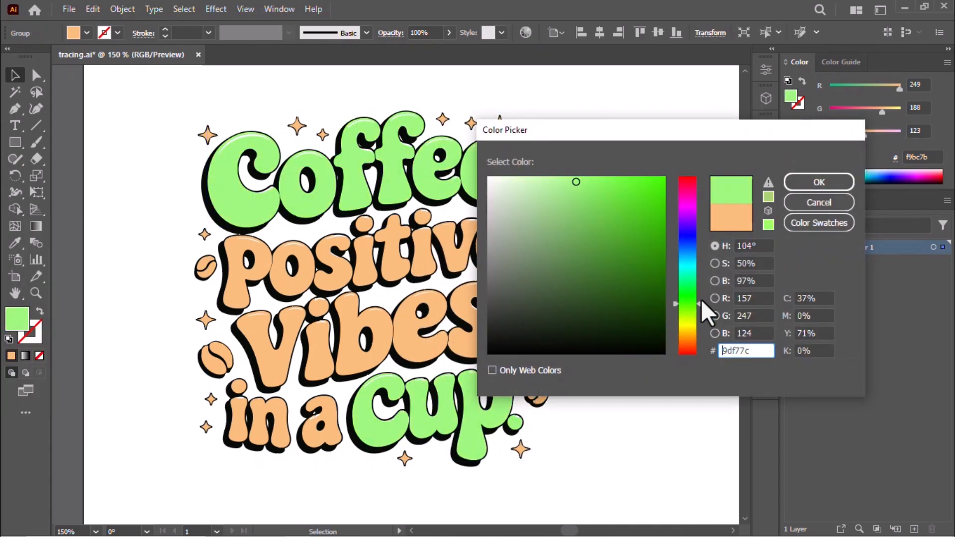
pyautogui.moveTo(614, 230); pyautogui.dragTo(585, 227)
pyautogui.click(790, 177)
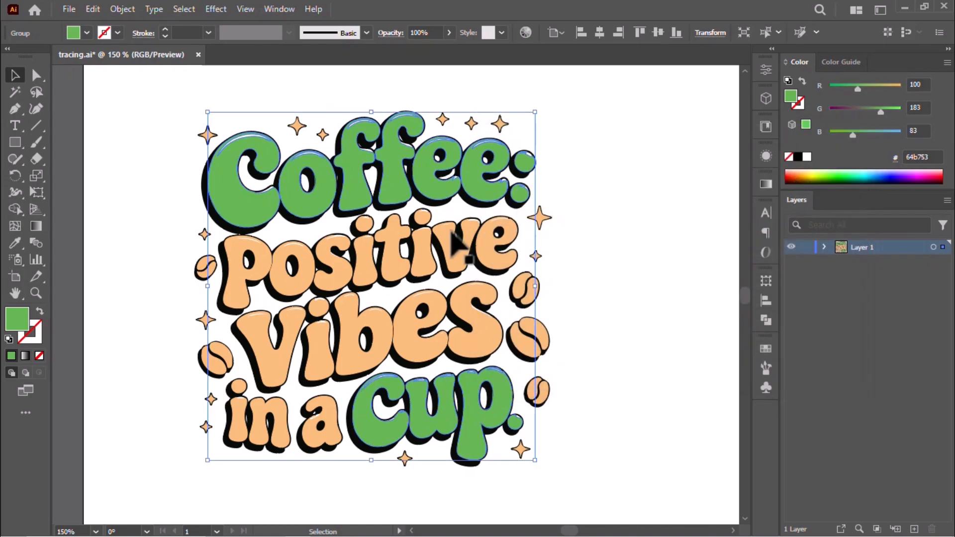
# Step: Select the light orange face shapes of "Positive", "Vibes" and "in a", including the dots of the i's, and group them
pyautogui.click(247, 259)
pyautogui.keyDown('shift'); pyautogui.click(299, 286); pyautogui.keyUp('shift')
pyautogui.keyDown('shift'); pyautogui.click(340, 280); pyautogui.keyUp('shift')
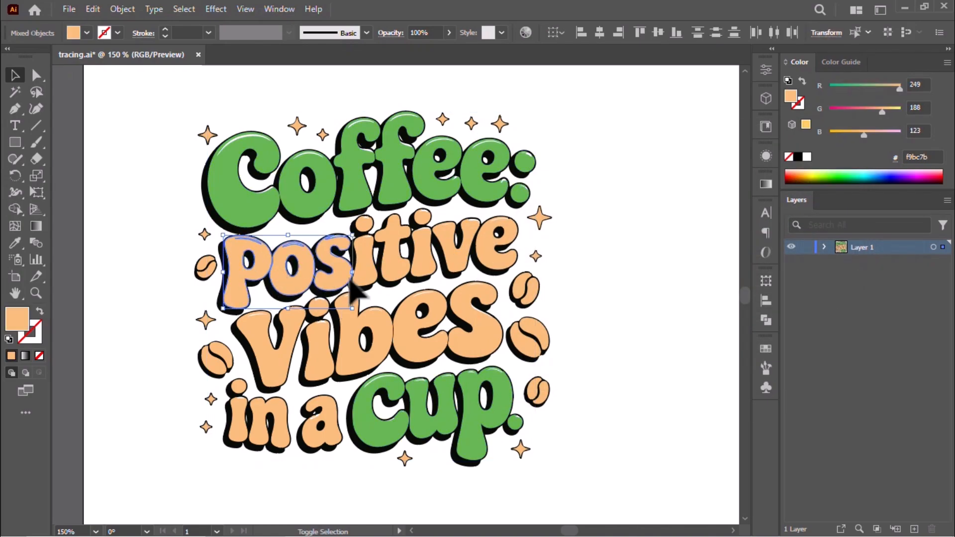
pyautogui.keyDown('shift'); pyautogui.click(365, 269); pyautogui.keyUp('shift')
pyautogui.keyDown('shift'); pyautogui.click(395, 252); pyautogui.keyUp('shift')
pyautogui.keyDown('shift'); pyautogui.click(423, 250); pyautogui.keyUp('shift')
pyautogui.keyDown('shift'); pyautogui.click(454, 255); pyautogui.keyUp('shift')
pyautogui.keyDown('shift'); pyautogui.click(490, 250); pyautogui.keyUp('shift')
pyautogui.keyDown('shift'); pyautogui.click(476, 326); pyautogui.keyUp('shift')
pyautogui.keyDown('shift'); pyautogui.click(410, 335); pyautogui.keyUp('shift')
pyautogui.keyDown('shift'); pyautogui.click(354, 324); pyautogui.keyUp('shift')
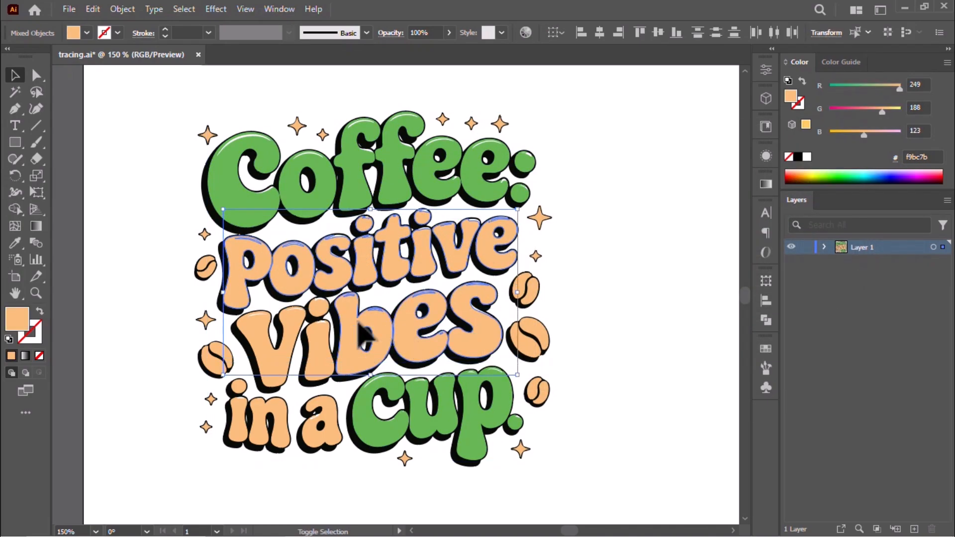
pyautogui.keyDown('shift'); pyautogui.click(319, 327); pyautogui.keyUp('shift')
pyautogui.keyDown('shift'); pyautogui.click(284, 320); pyautogui.keyUp('shift')
pyautogui.keyDown('shift'); pyautogui.click(329, 416); pyautogui.keyUp('shift')
pyautogui.keyDown('shift'); pyautogui.click(257, 412); pyautogui.keyUp('shift')
pyautogui.keyDown('shift'); pyautogui.click(239, 406); pyautogui.keyUp('shift')
pyautogui.keyDown('shift'); pyautogui.click(239, 384); pyautogui.keyUp('shift')
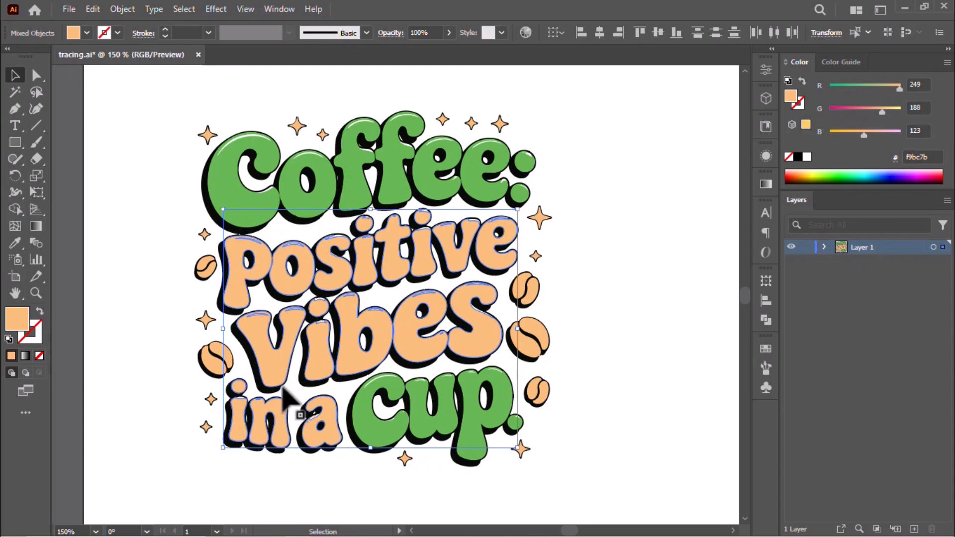
pyautogui.rightClick(280, 389)
pyautogui.click(309, 237)
# Step: Fill the grouped "Positive Vibes in a" letters with a more saturated orange and deselect them
pyautogui.doubleClick(19, 322)
pyautogui.moveTo(614, 236); pyautogui.dragTo(607, 179)
pyautogui.click(816, 182)
pyautogui.click(650, 231)
# Step: Select the light orange sparkle stars around the lettering and group them
pyautogui.click(539, 217)
pyautogui.keyDown('shift'); pyautogui.click(500, 124); pyautogui.keyUp('shift')
pyautogui.keyDown('shift'); pyautogui.click(471, 124); pyautogui.keyUp('shift')
pyautogui.keyDown('shift'); pyautogui.click(443, 120); pyautogui.keyUp('shift')
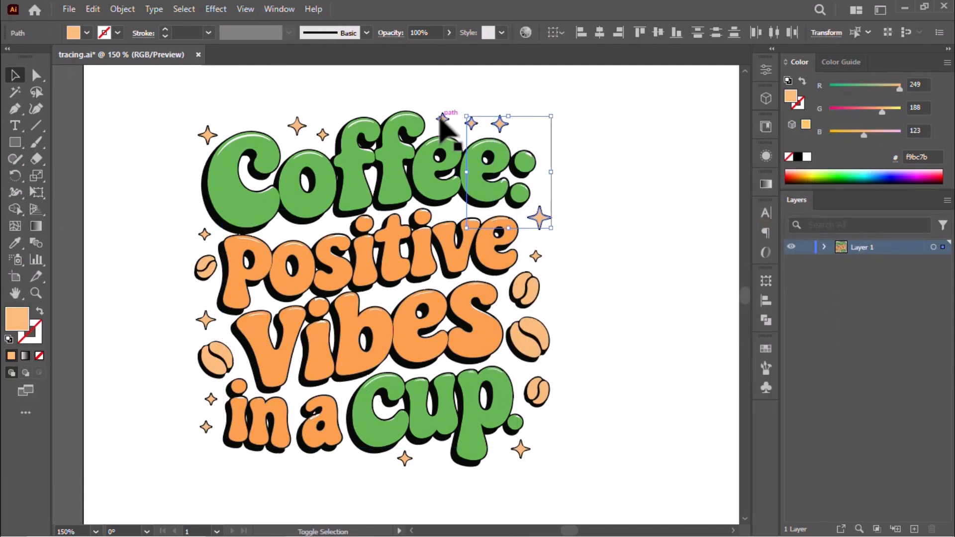
pyautogui.keyDown('shift'); pyautogui.click(323, 135); pyautogui.keyUp('shift')
pyautogui.keyDown('shift'); pyautogui.click(297, 126); pyautogui.keyUp('shift')
pyautogui.keyDown('shift'); pyautogui.click(207, 135); pyautogui.keyUp('shift')
pyautogui.keyDown('shift'); pyautogui.click(205, 234); pyautogui.keyUp('shift')
pyautogui.keyDown('shift'); pyautogui.click(205, 320); pyautogui.keyUp('shift')
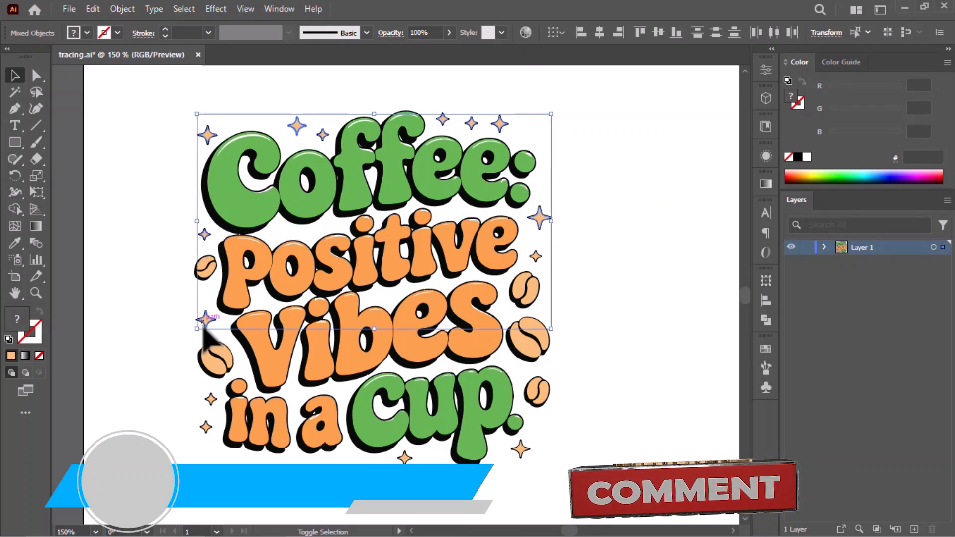
pyautogui.keyDown('shift'); pyautogui.click(210, 399); pyautogui.keyUp('shift')
pyautogui.keyDown('shift'); pyautogui.click(206, 427); pyautogui.keyUp('shift')
pyautogui.keyDown('shift'); pyautogui.click(405, 458); pyautogui.keyUp('shift')
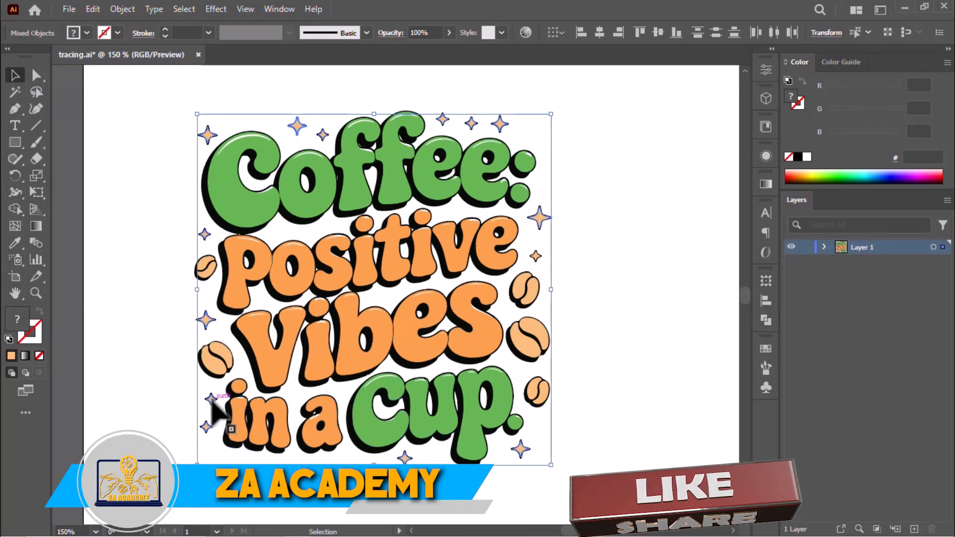
pyautogui.rightClick(214, 410)
pyautogui.click(254, 283)
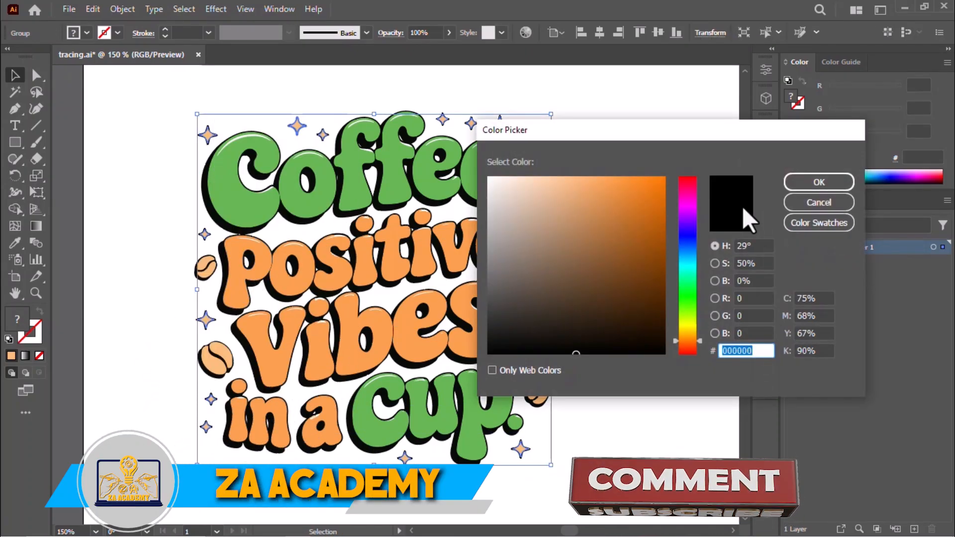
# Step: Fill the grouped stars with yellow #ffcb24
pyautogui.click(687, 332)
pyautogui.moveTo(646, 218); pyautogui.dragTo(641, 177)
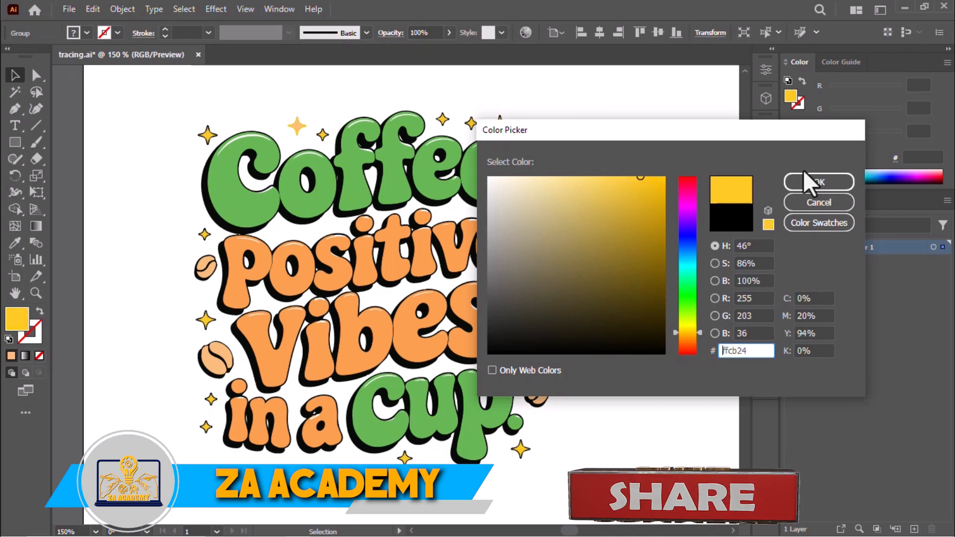
pyautogui.click(804, 178)
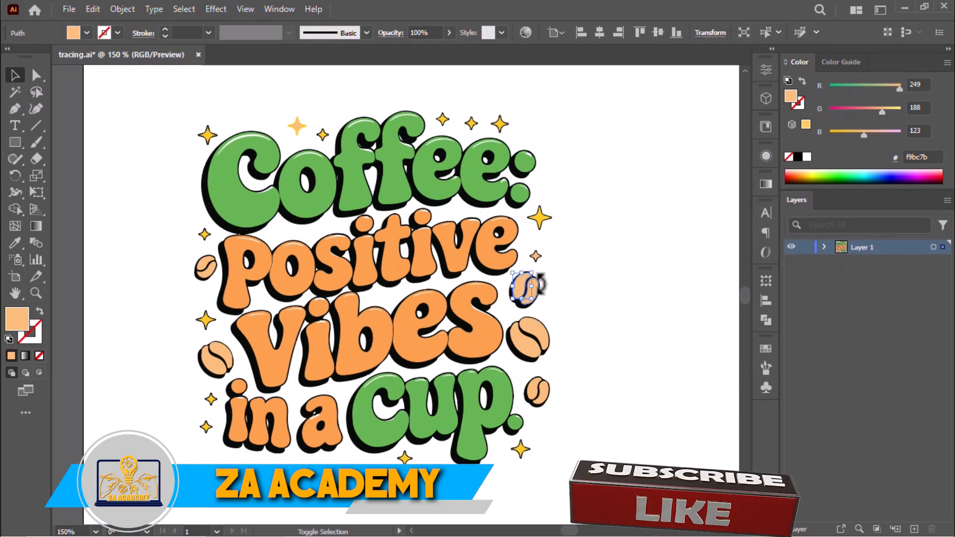
# Step: Select the light orange faces of all the coffee beans and fill them with dark brown
pyautogui.moveTo(540, 284); pyautogui.dragTo(544, 390)
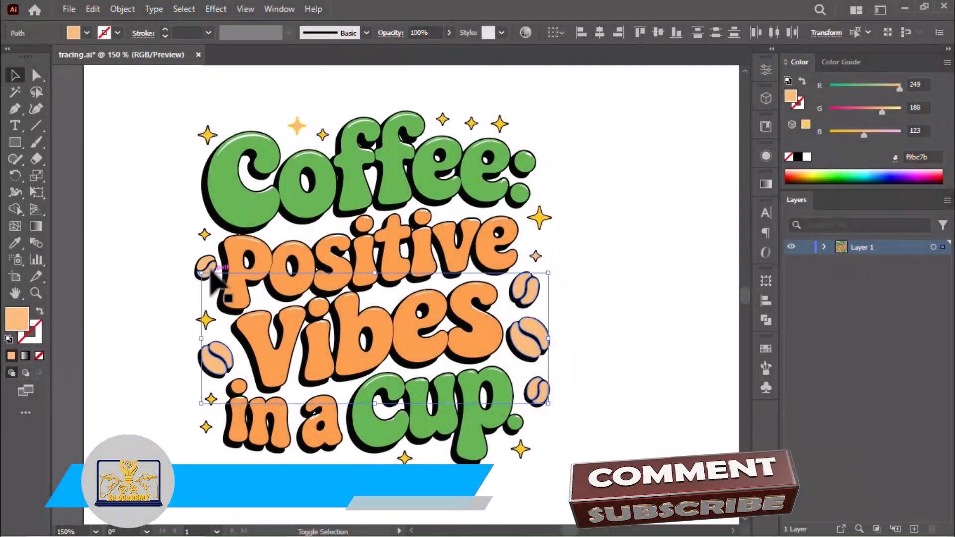
pyautogui.doubleClick(17, 318)
pyautogui.click(813, 180)
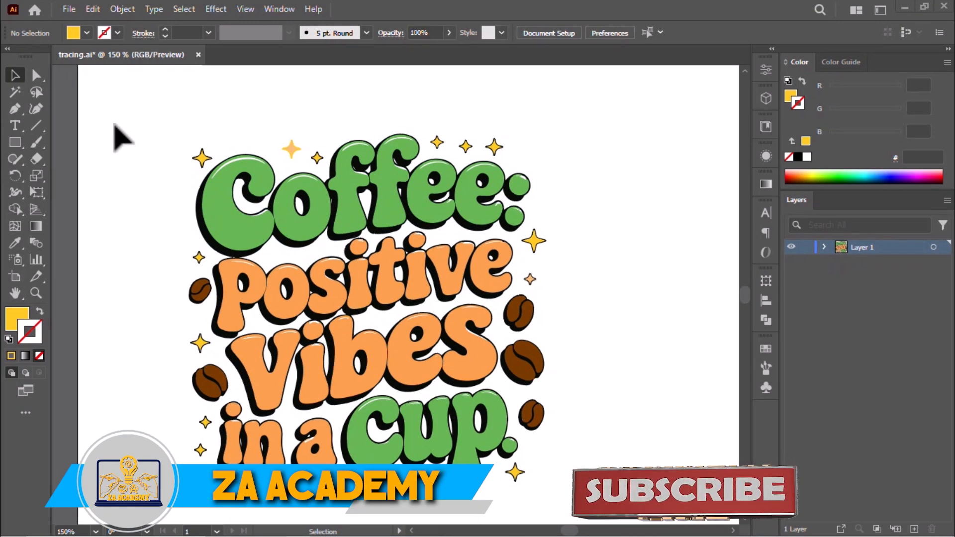
# Step: Select the entire artwork, including lettering, beans and stars, and group it into one object
pyautogui.moveTo(115, 124); pyautogui.dragTo(571, 405)
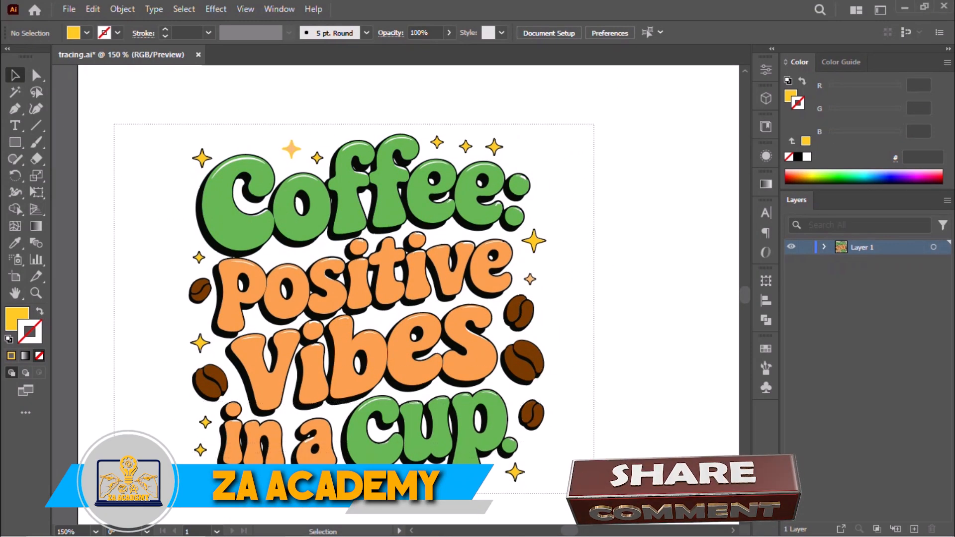
pyautogui.moveTo(594, 491); pyautogui.dragTo(593, 492)
pyautogui.rightClick(409, 347)
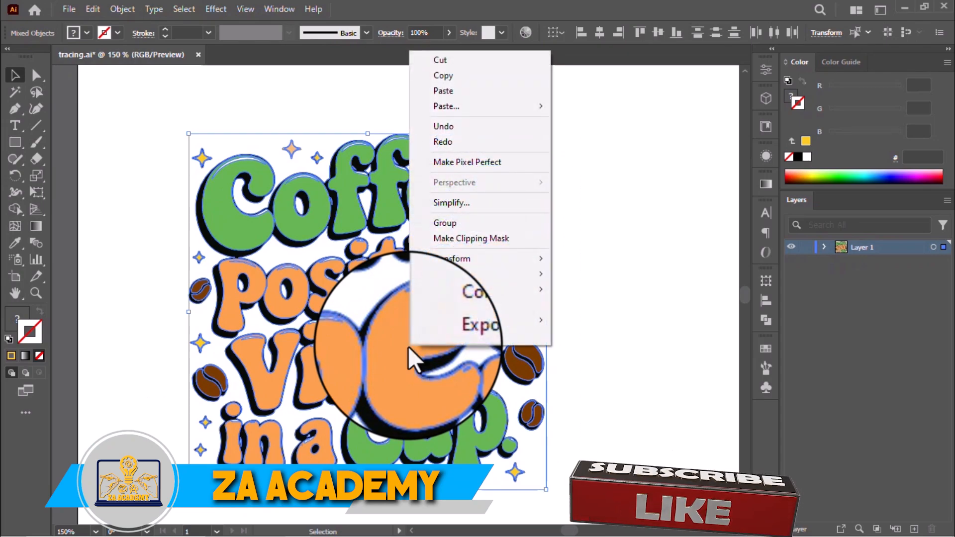
pyautogui.click(438, 223)
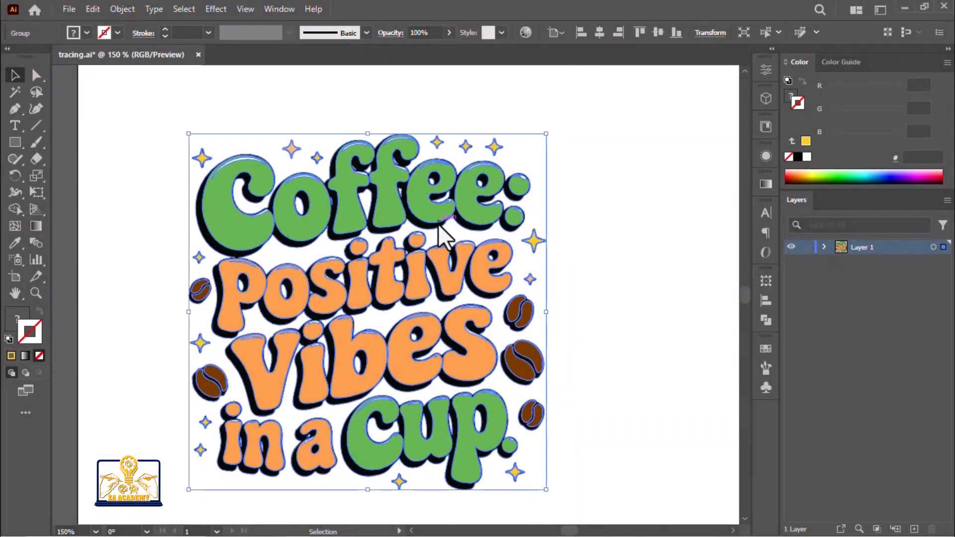
# Step: Enlarge the grouped design to almost twice its size and move it to about the middle of the artboard
pyautogui.hotkey('ctrl', '-')
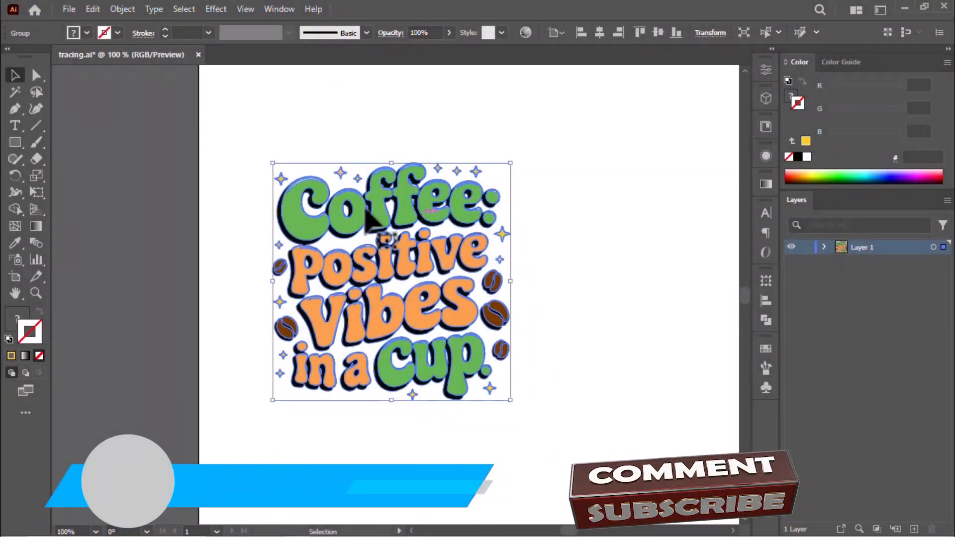
pyautogui.moveTo(423, 219); pyautogui.dragTo(391, 213)
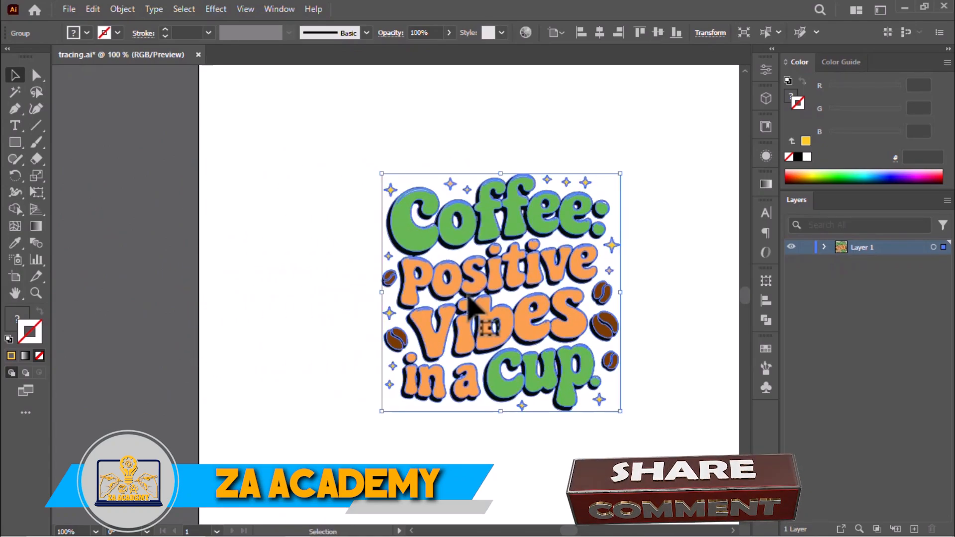
pyautogui.keyDown('alt'); pyautogui.scroll(-4, 468, 295); pyautogui.keyUp('alt')
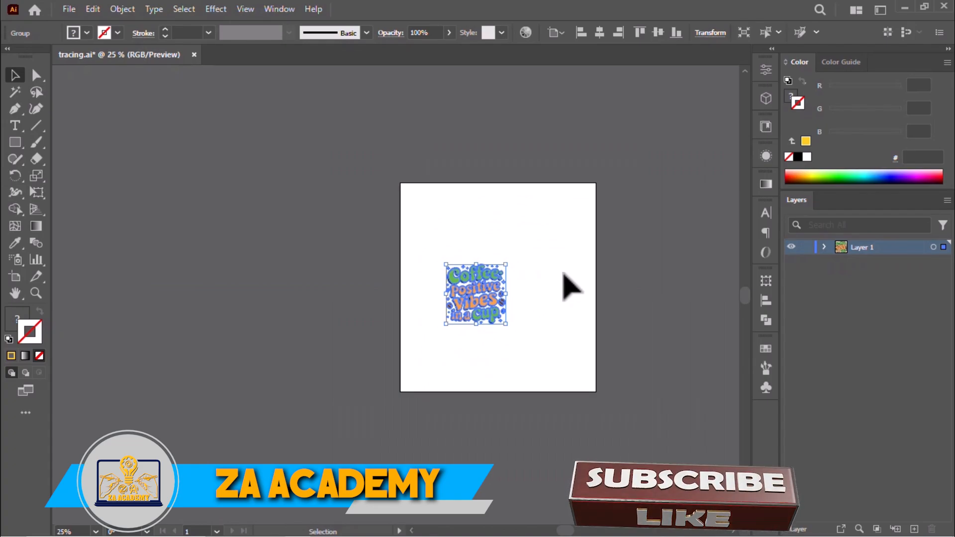
pyautogui.keyDown('alt'); pyautogui.scroll(2, 586, 277); pyautogui.keyUp('alt')
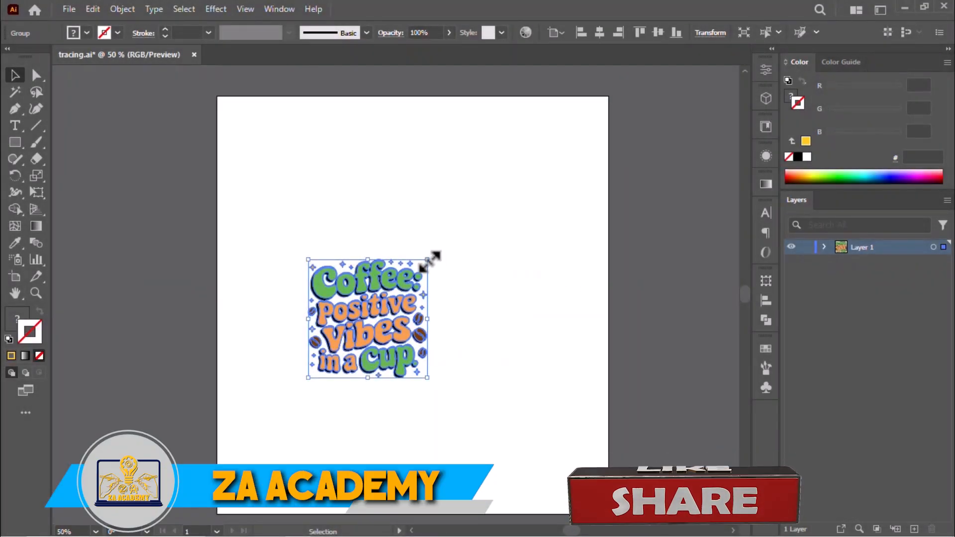
pyautogui.moveTo(429, 261); pyautogui.dragTo(530, 159)
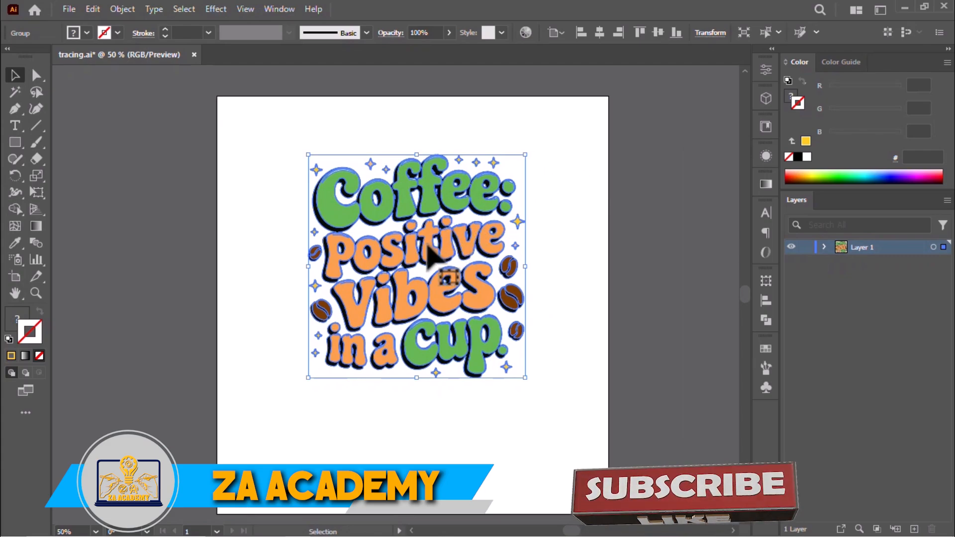
pyautogui.moveTo(430, 256); pyautogui.dragTo(422, 277)
pyautogui.click(557, 205)
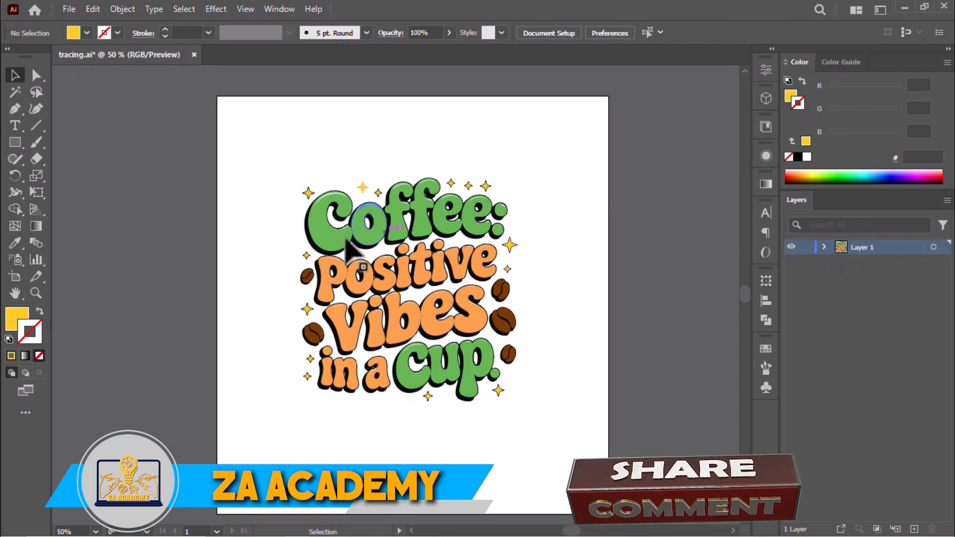
# Step: Examine the traced edges of the "Coffee:" letters at high magnification and compare them with the whole design
pyautogui.scroll(6, 409, 205)
pyautogui.press('a')
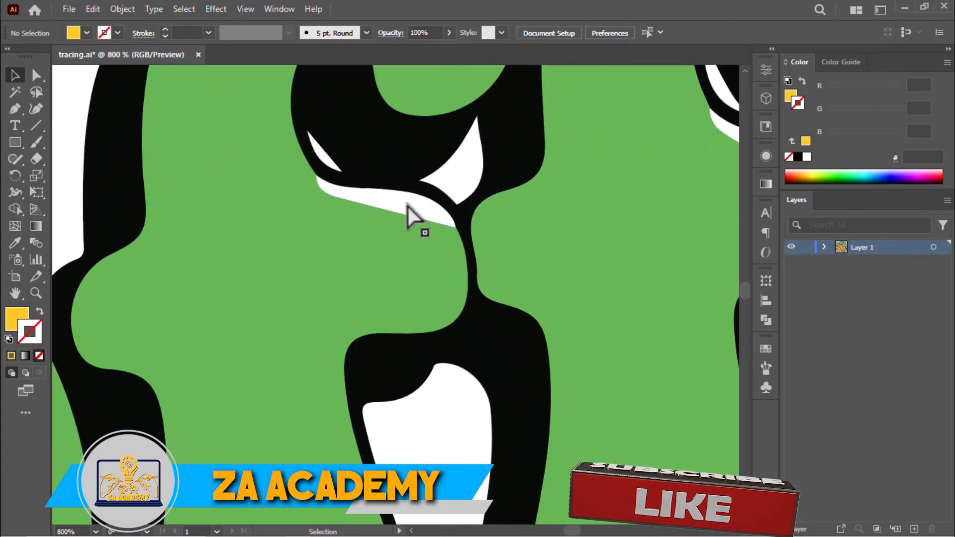
pyautogui.scroll(-2, 274, 261)
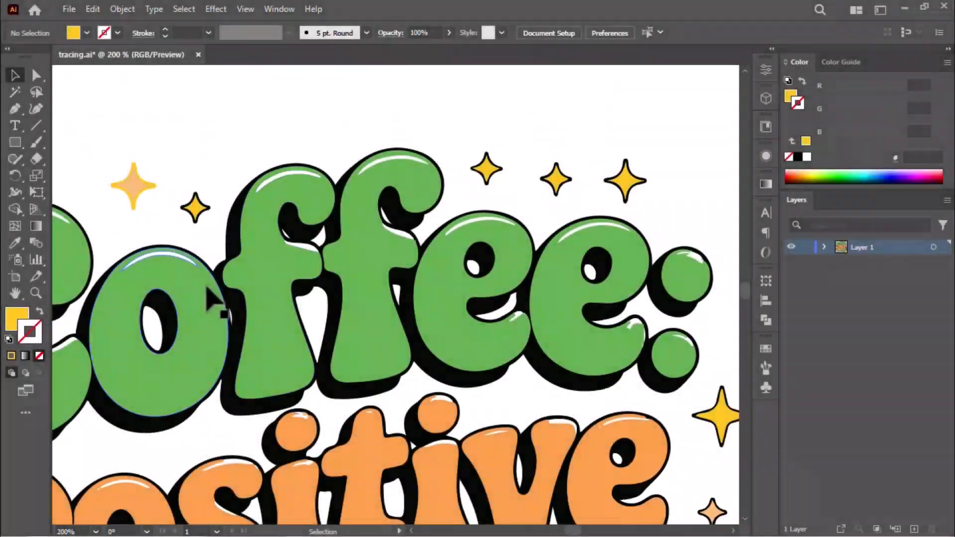
pyautogui.scroll(4, 184, 285)
pyautogui.scroll(2, 184, 285)
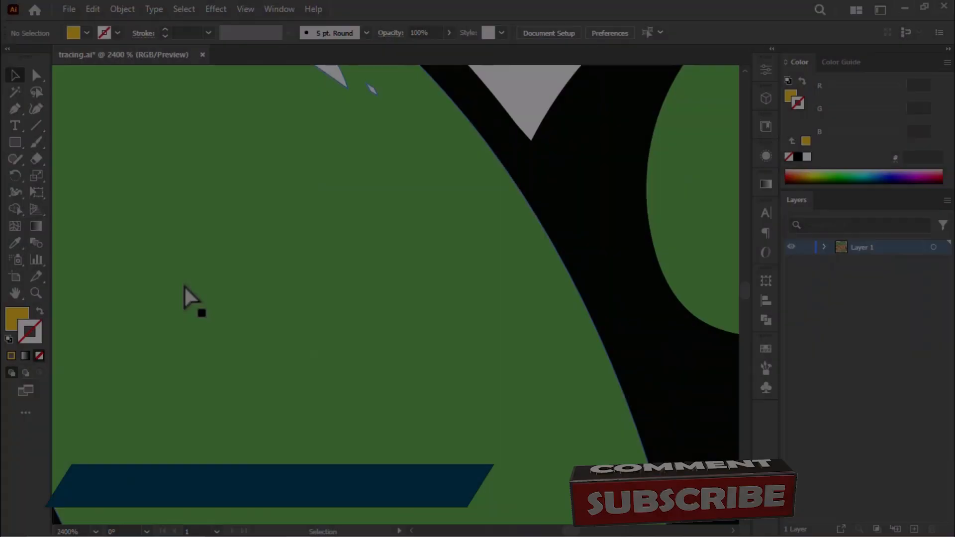
pyautogui.scroll(2, 184, 285)
pyautogui.scroll(-10, 184, 285)
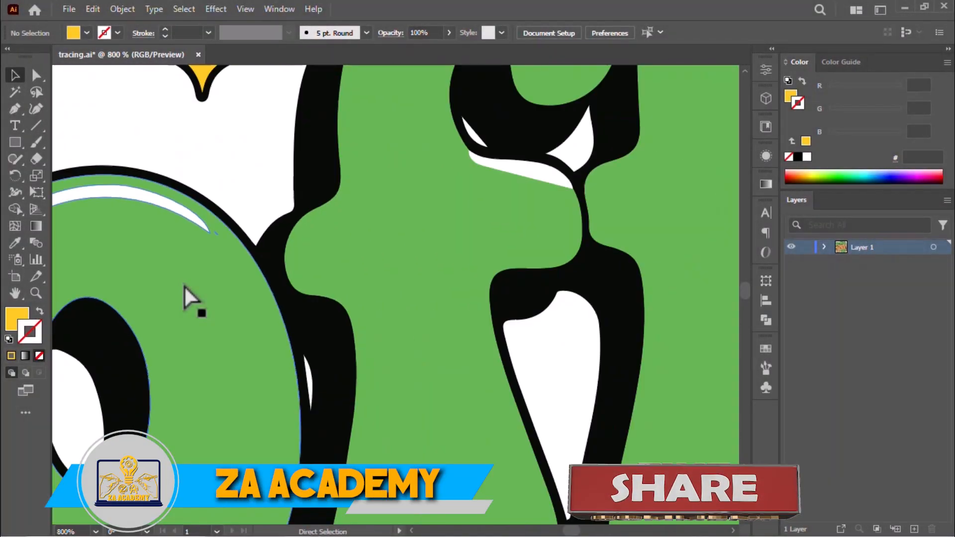
pyautogui.scroll(-1, 188, 297)
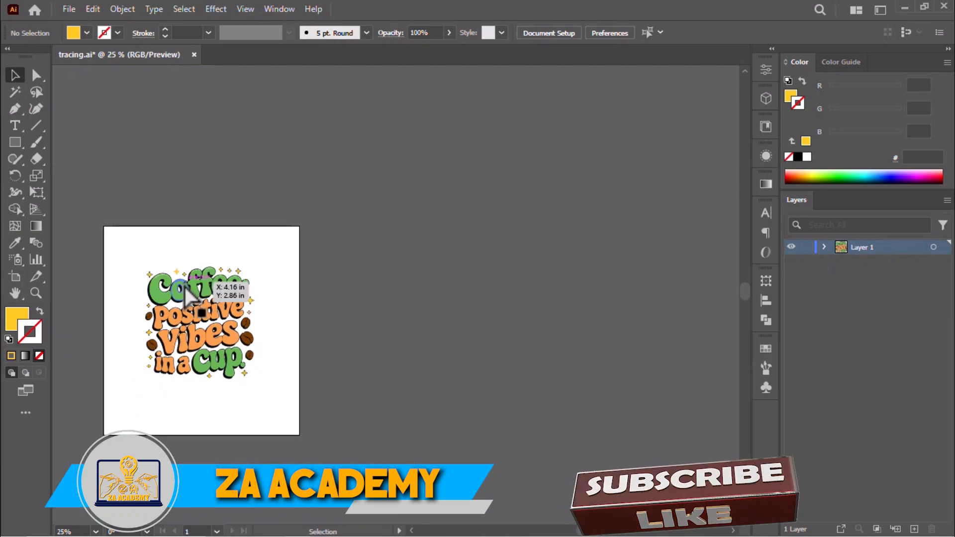
pyautogui.scroll(2, 180, 343)
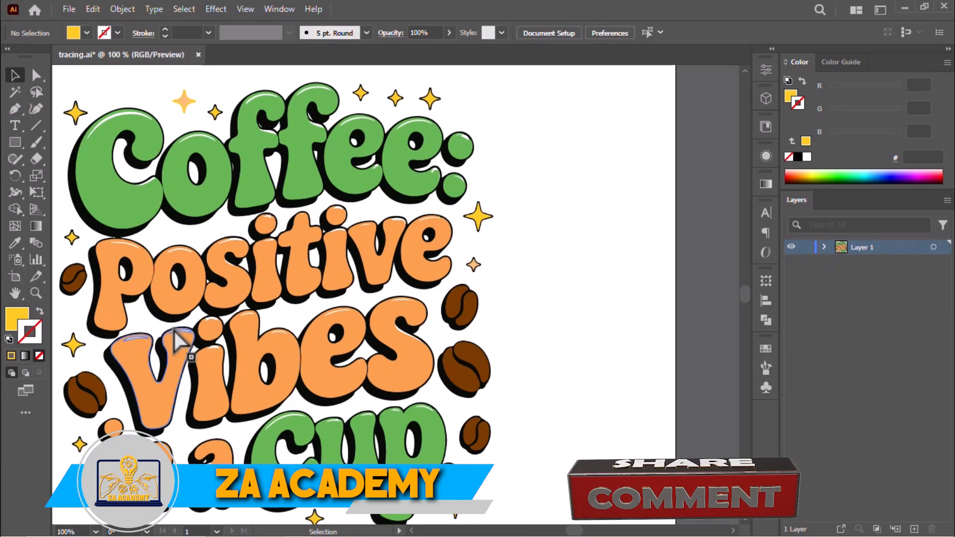
pyautogui.scroll(-1, 179, 343)
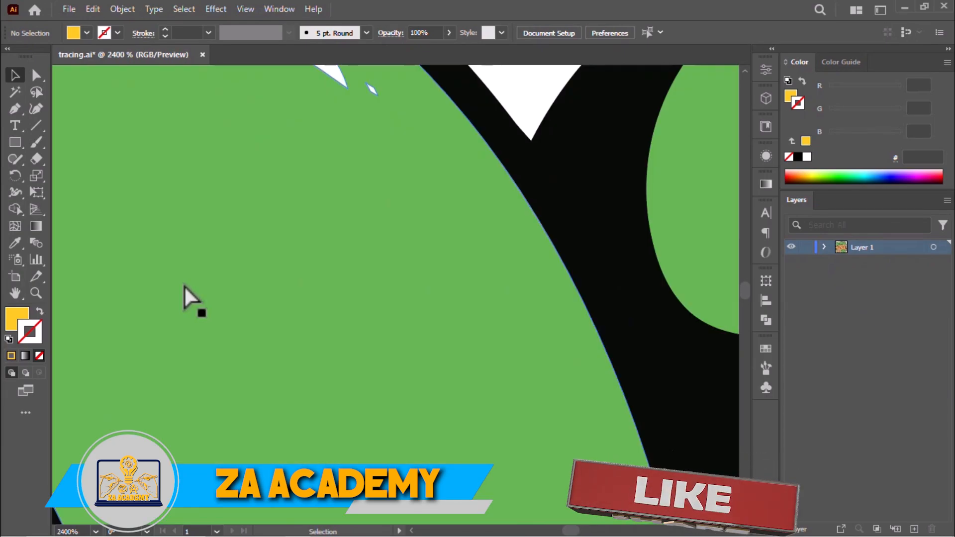
pyautogui.hotkey('ctrl', '+')
pyautogui.hotkey('ctrl', '+')
pyautogui.hotkey('ctrl', '+')
pyautogui.hotkey('ctrl', '+')
pyautogui.hotkey('ctrl', '-')
pyautogui.hotkey('ctrl', '-')
pyautogui.hotkey('ctrl', '-')
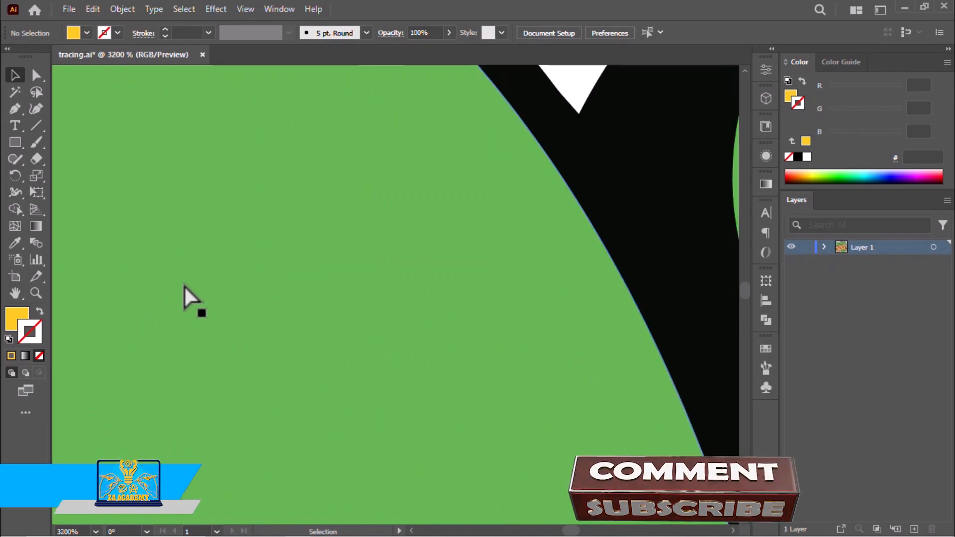
pyautogui.scroll(-9, 184, 294)
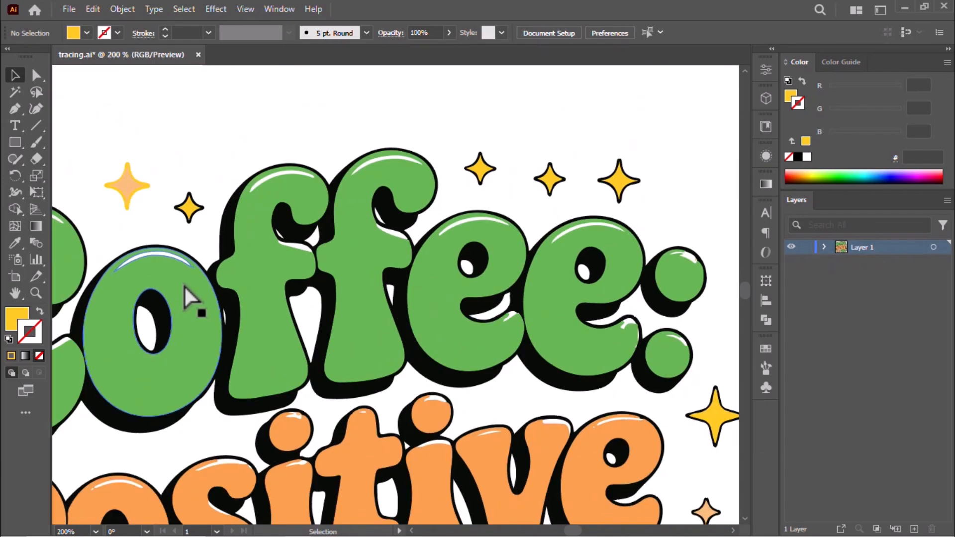
pyautogui.scroll(-3, 185, 288)
pyautogui.scroll(-1, 185, 290)
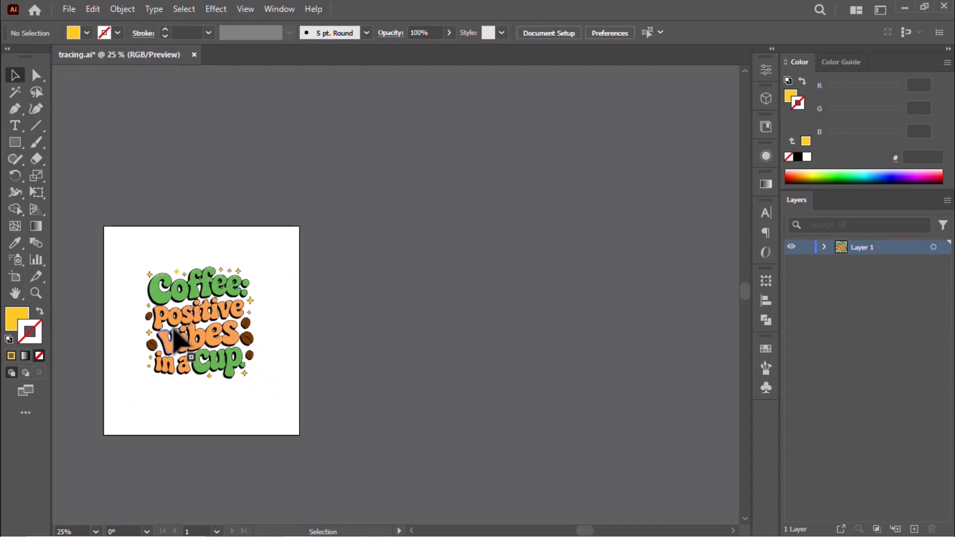
pyautogui.scroll(4, 176, 340)
pyautogui.scroll(-1, 176, 341)
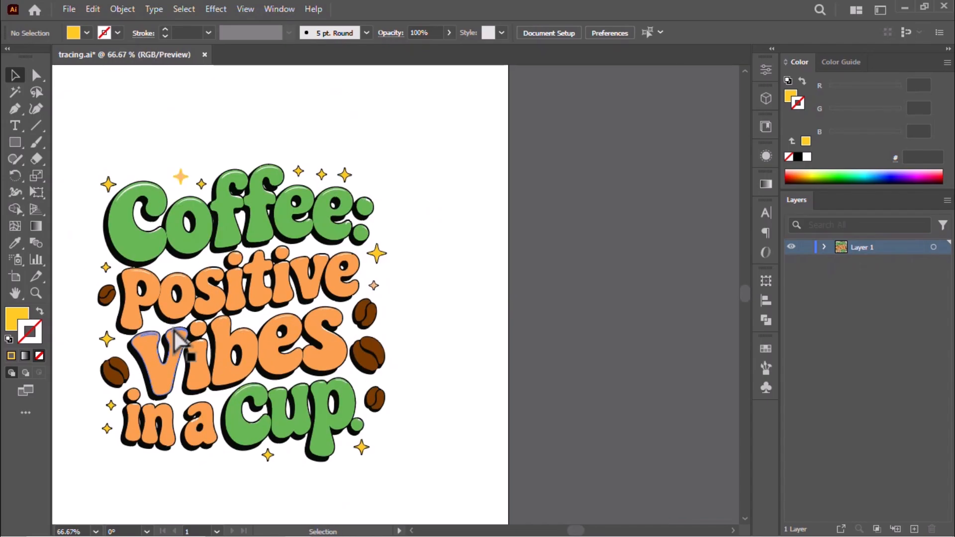